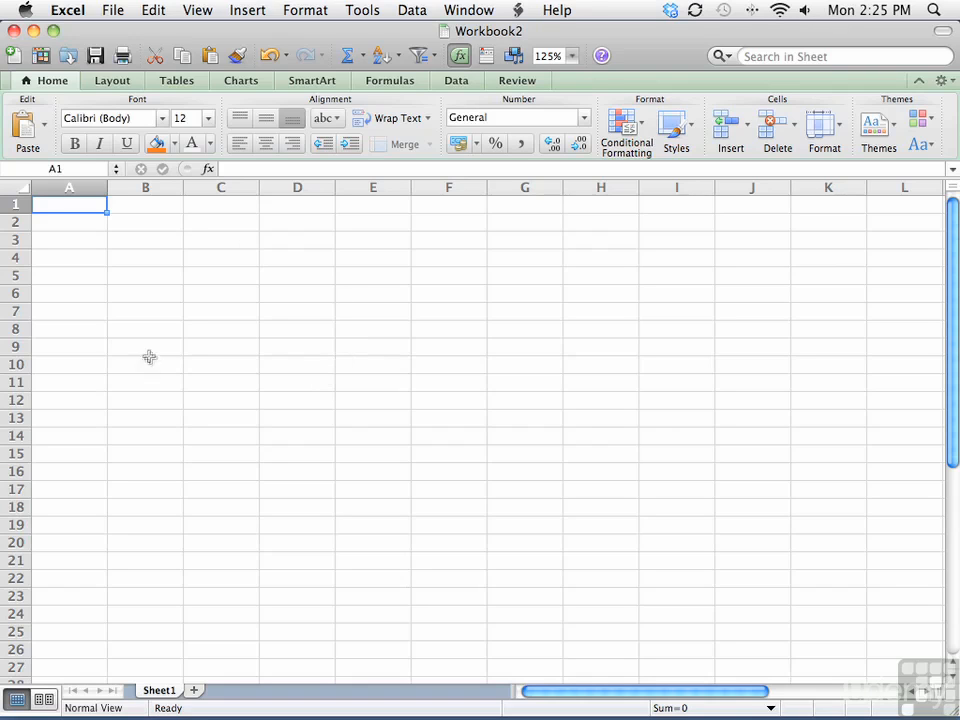
- Enter the addition formula =b1+c1 in cell A1
click(153, 245)
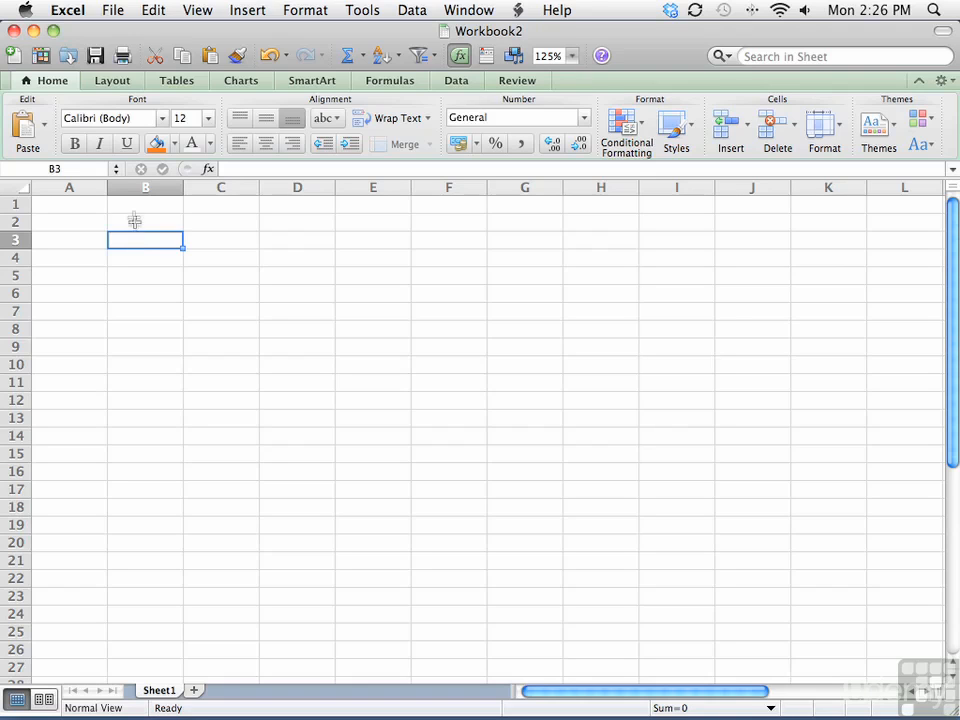
click(88, 205)
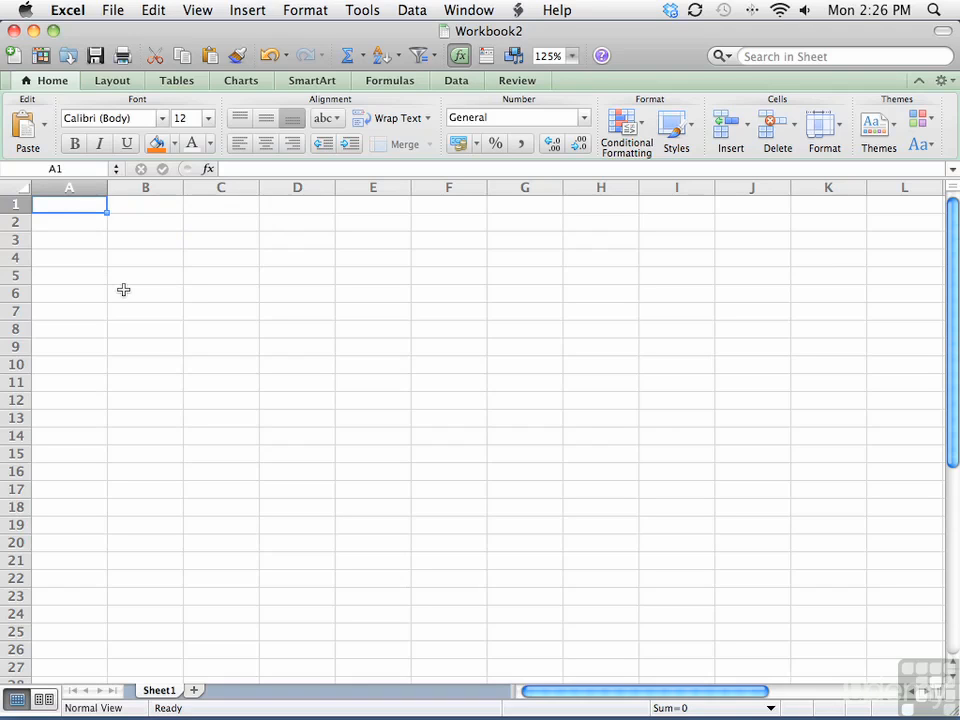
text(=)
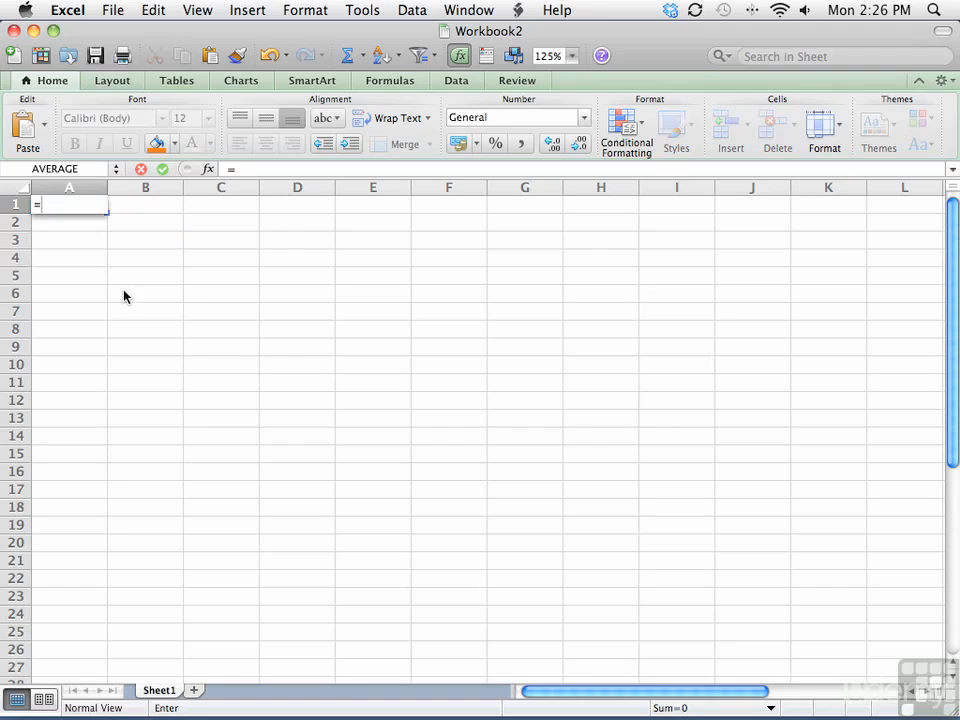
text(b1)
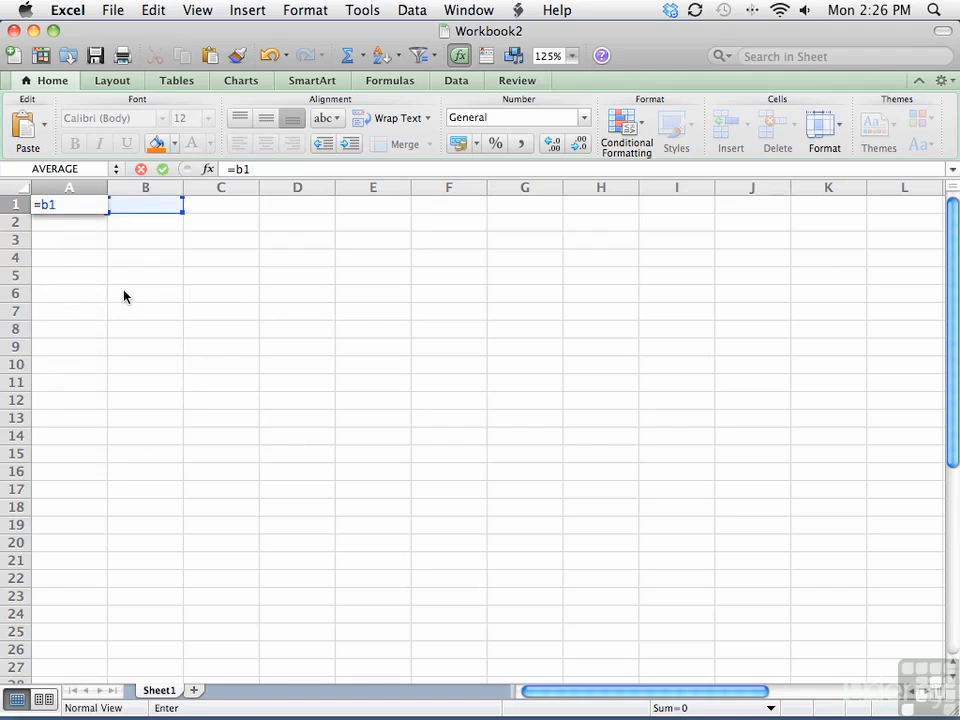
text(+c1)
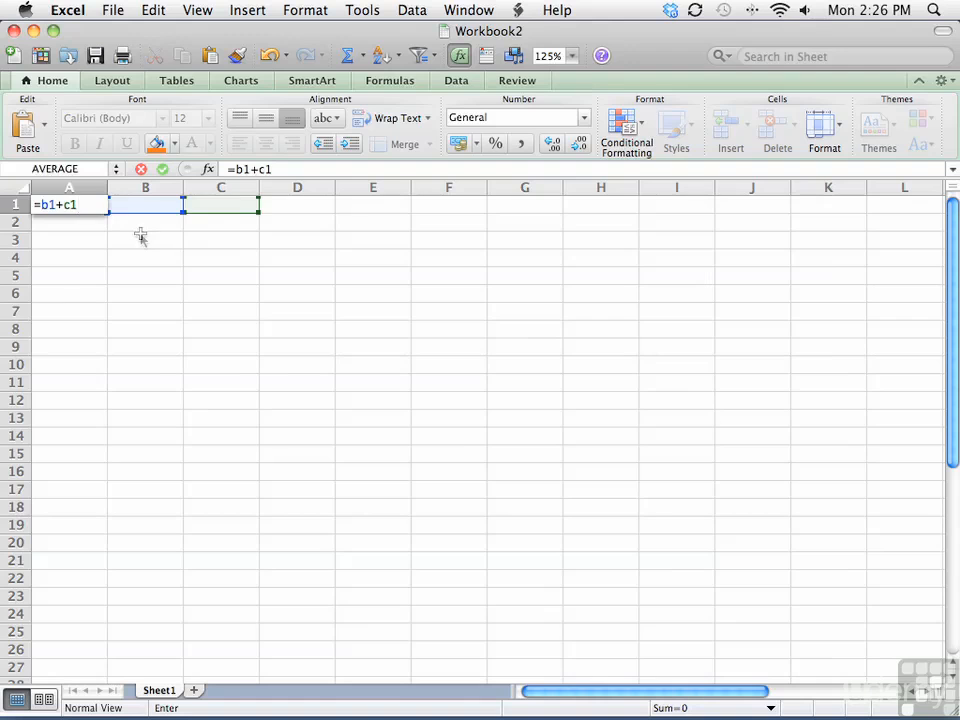
key(Return)
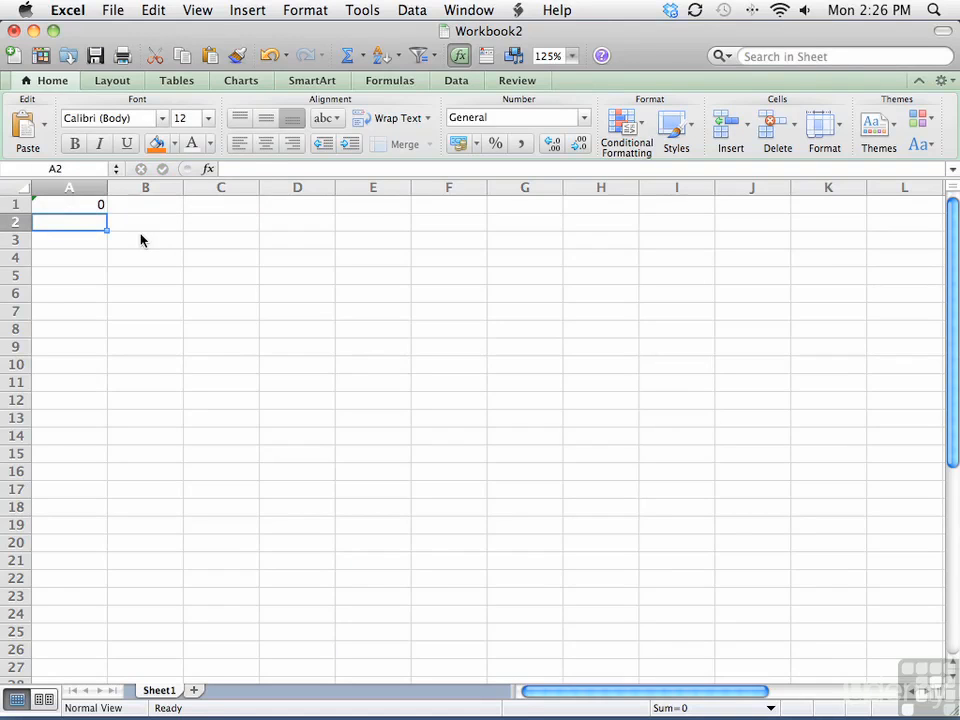
- Enter 3 in cell B1 and 6 in cell C1, and return to the formula in A1
key(Up)
key(Right)
key(Right)
key(Left)
text(3)
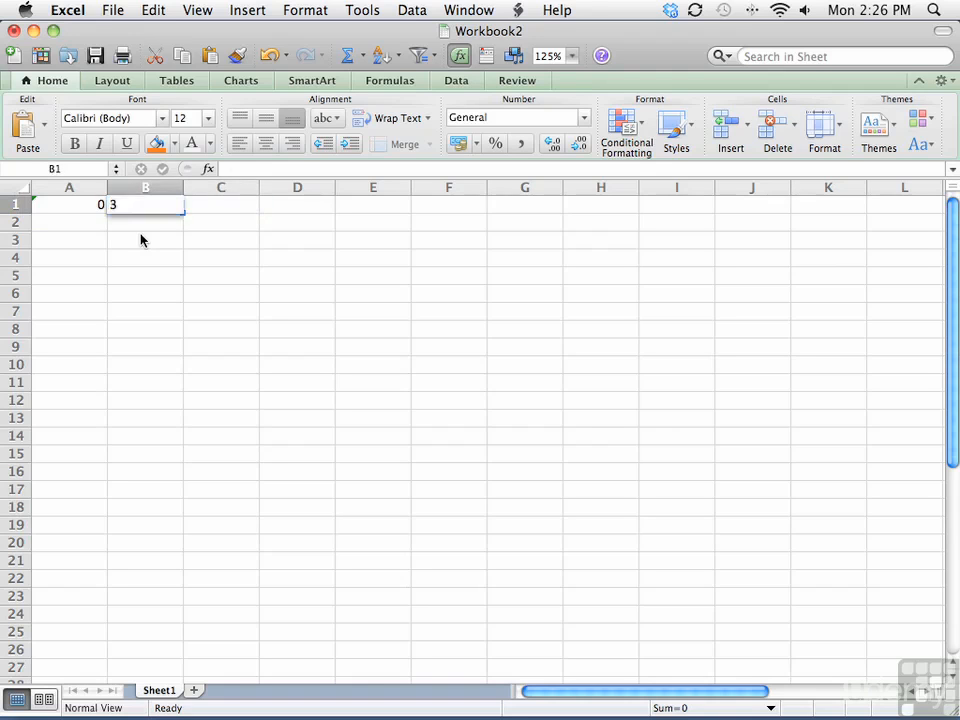
key(Tab)
text(6)
key(Left)
key(Right)
key(Left)
key(Left)
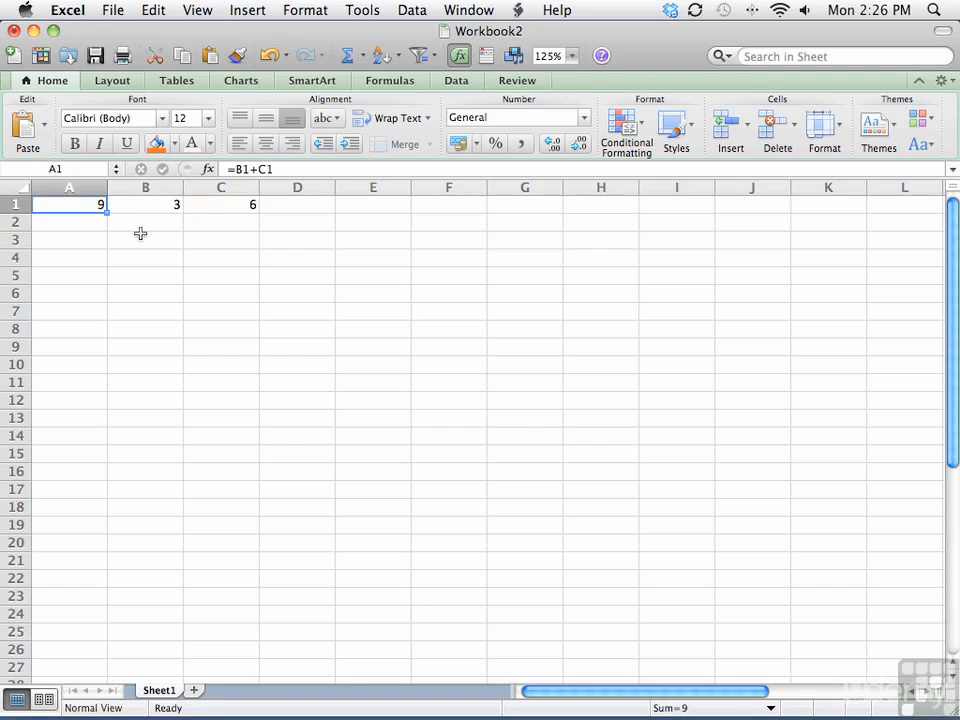
- Enter the subtraction formula =b1-c1 in cell A2
key(Down)
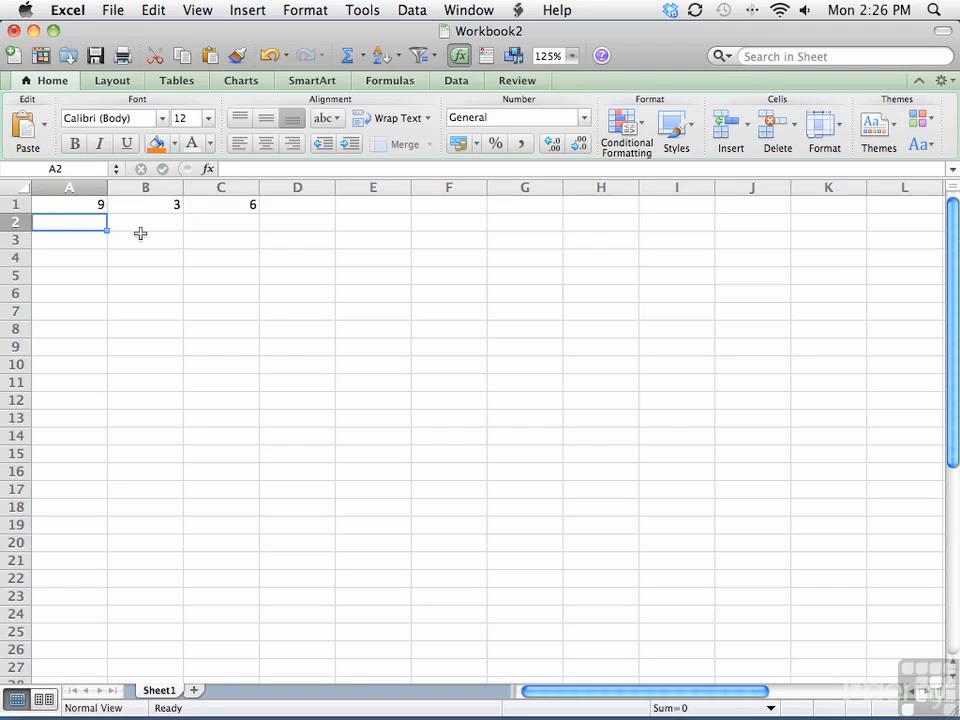
text(=b1-)
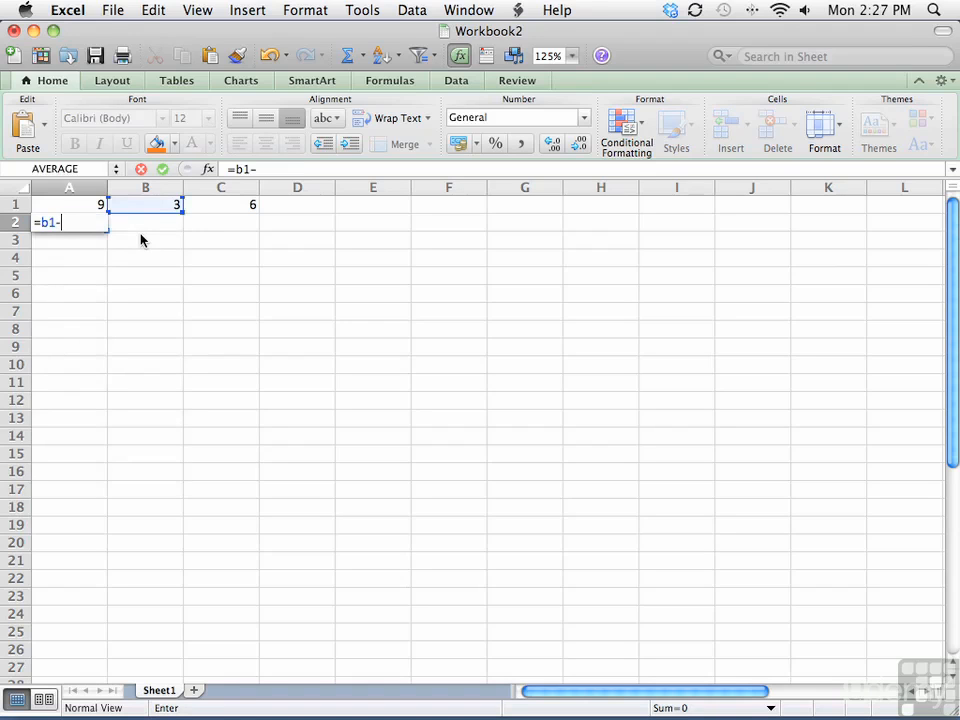
text(c1)
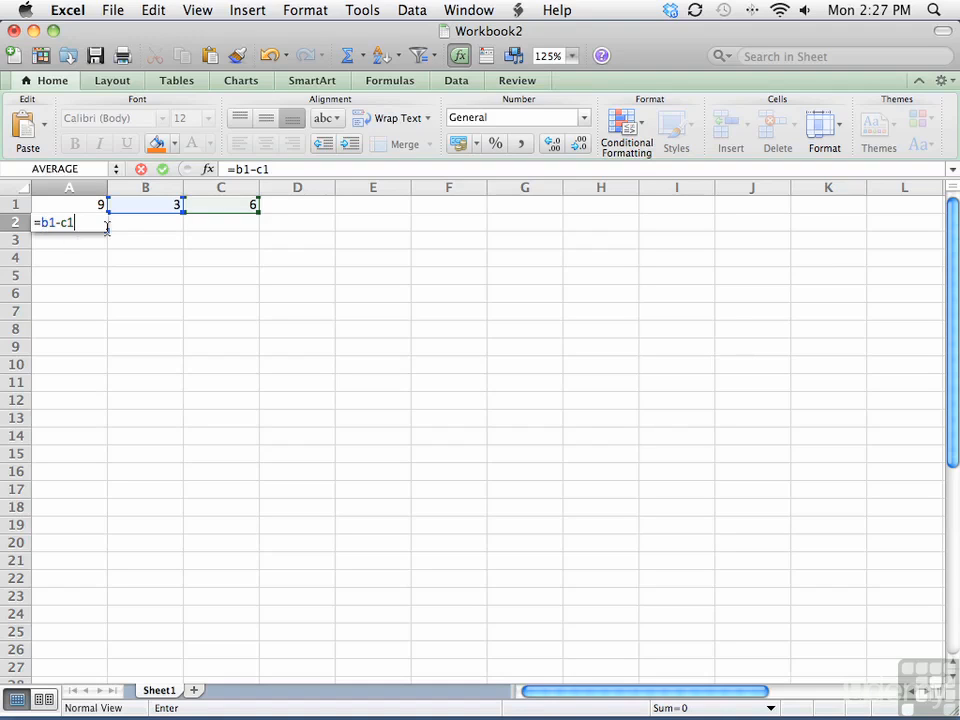
key(Return)
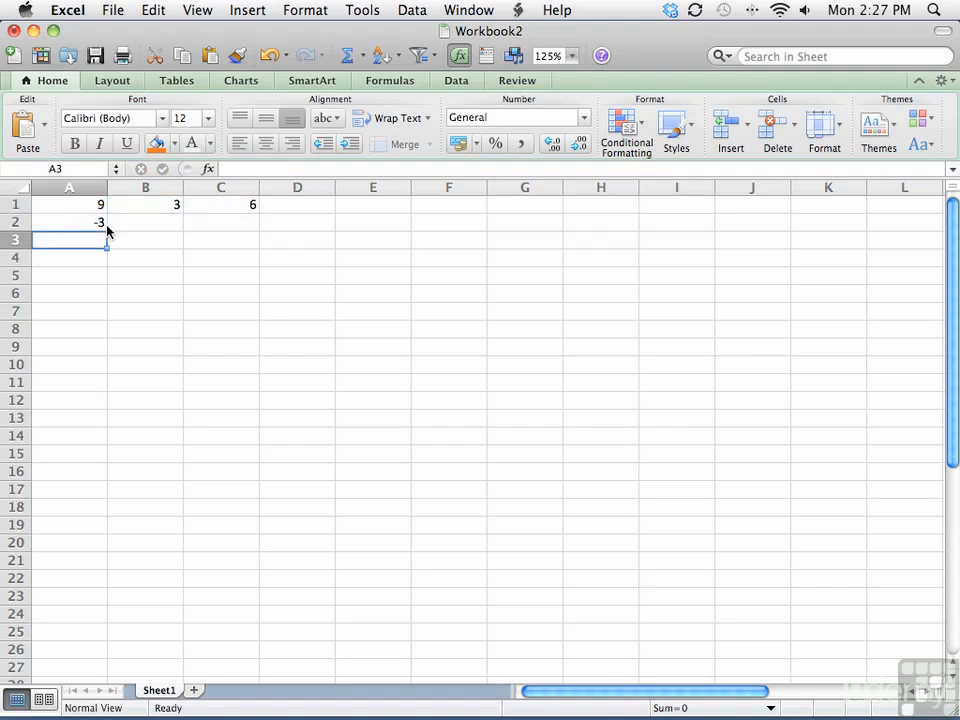
- Change the value in cell B1 to 91
click(176, 206)
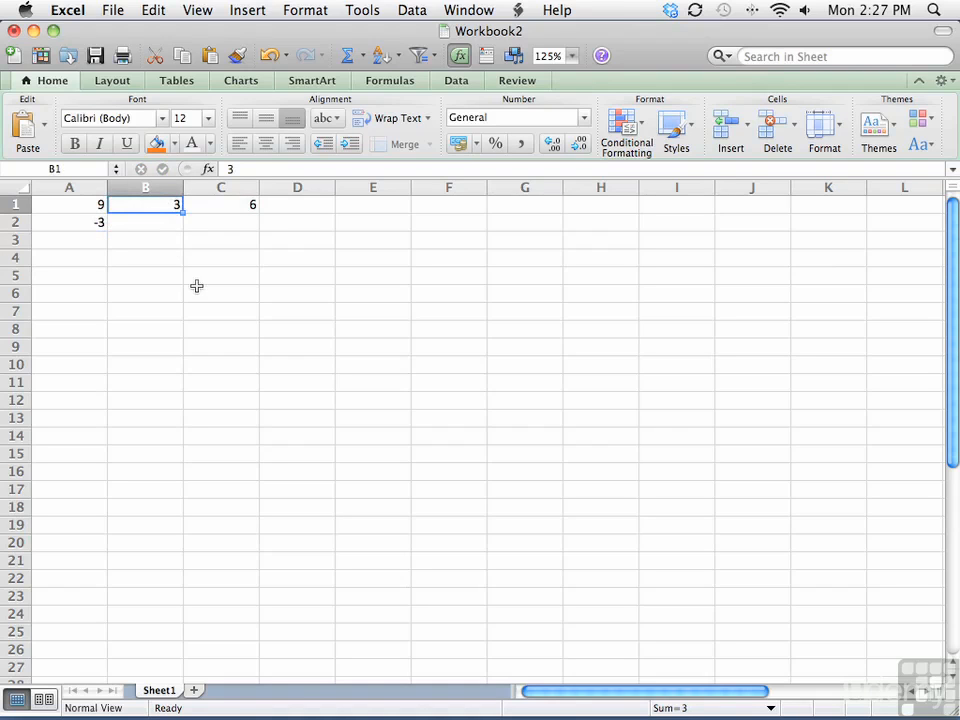
text(91)
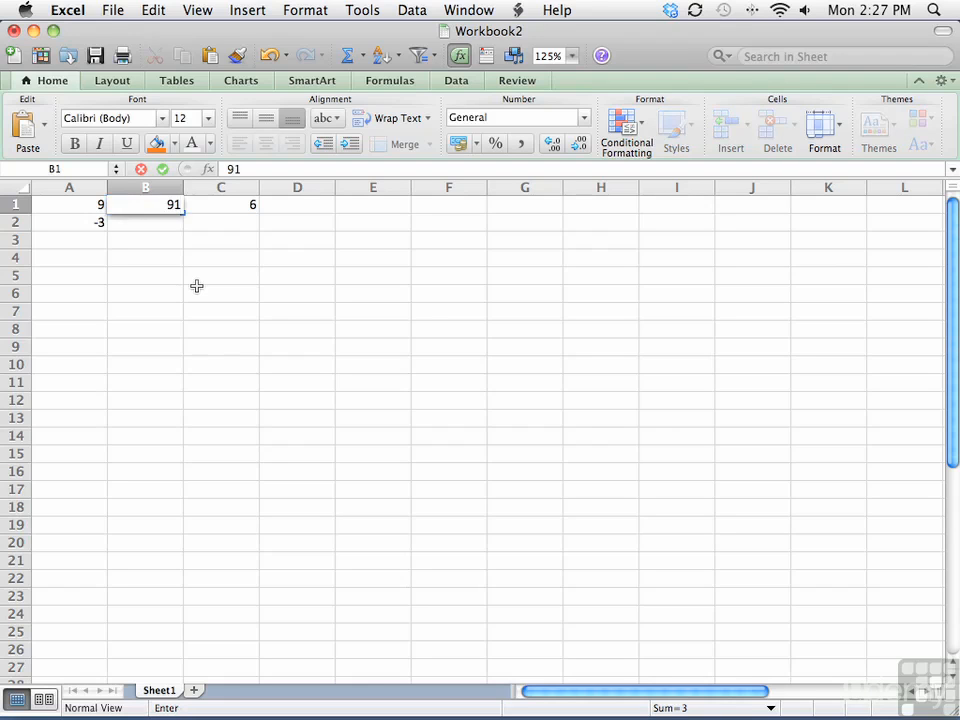
key(Return)
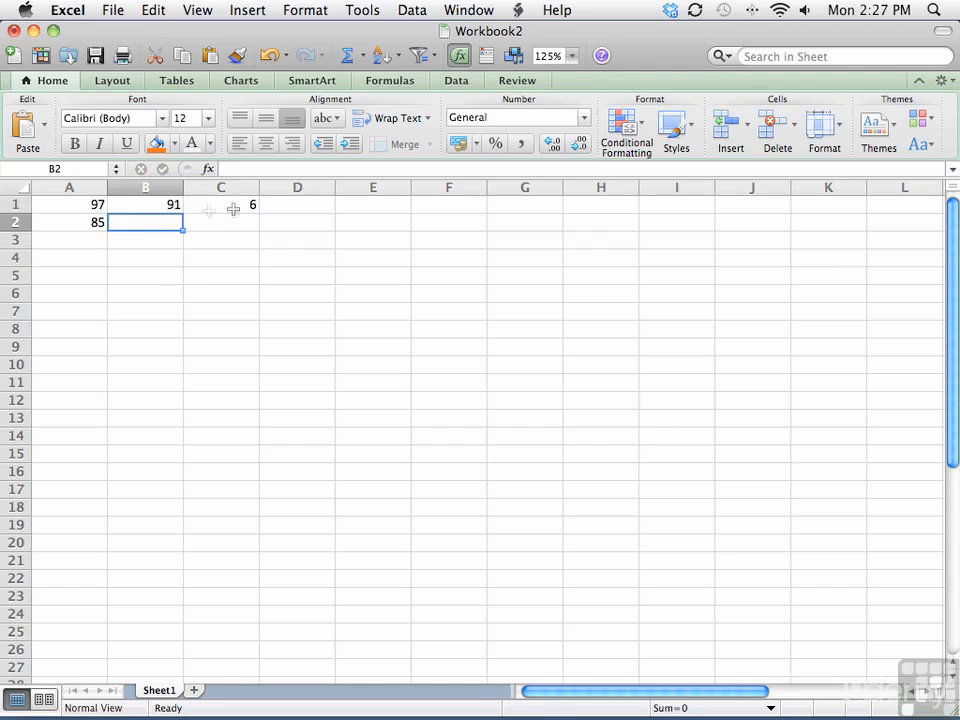
- Enter the multiplication formula =b1*c1 in cell A3
click(89, 240)
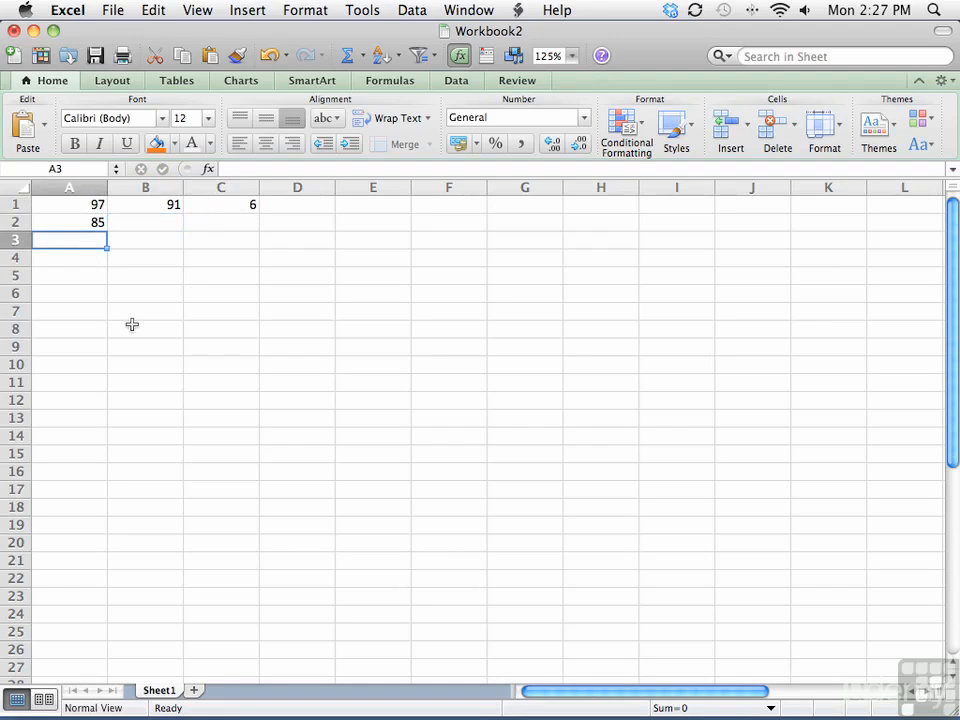
text(=)
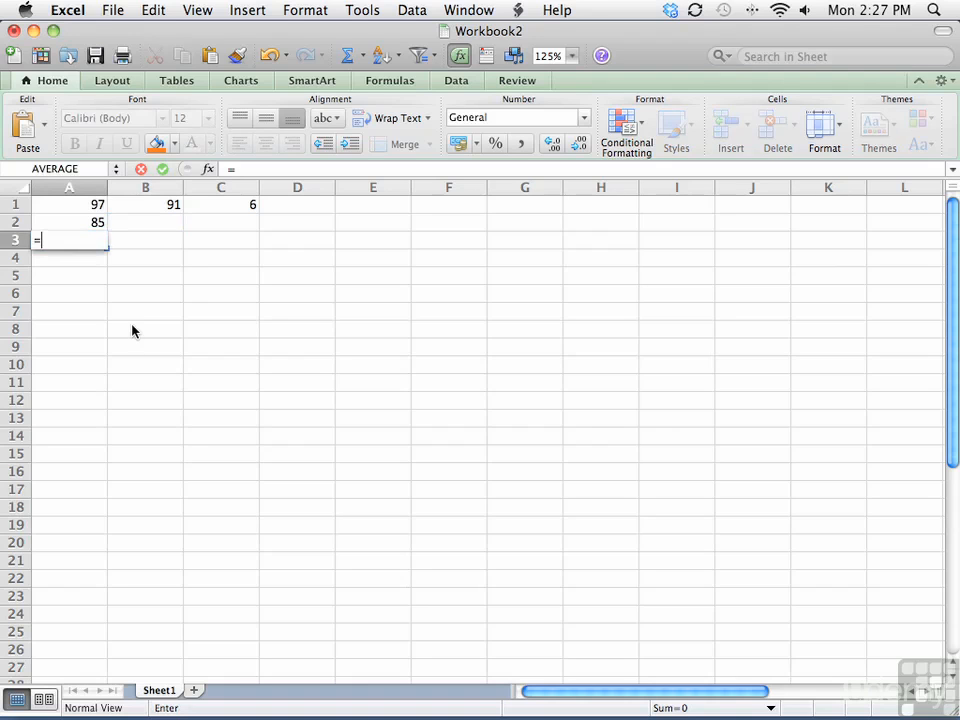
text(b1*c1)
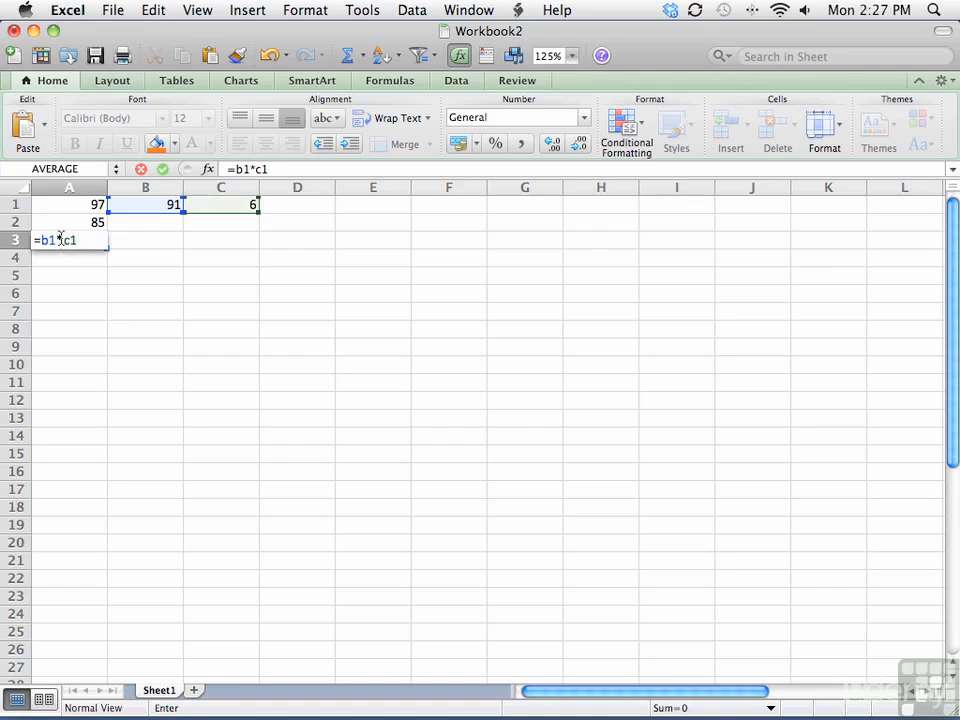
key(Return)
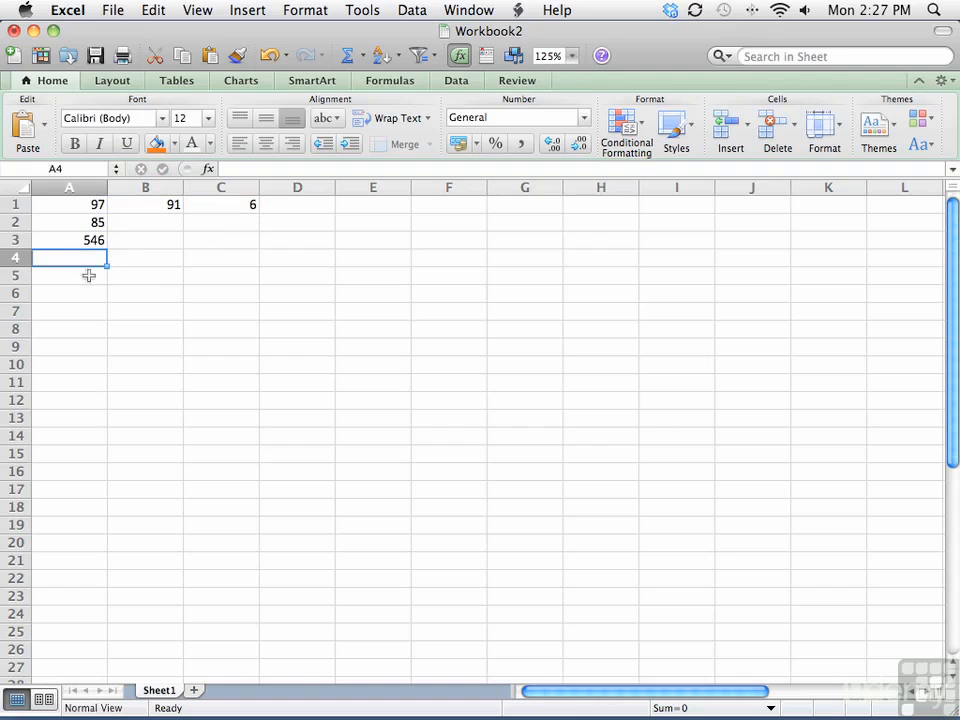
- Enter the division formula =b1/c1 in cell A4
text(=b1)
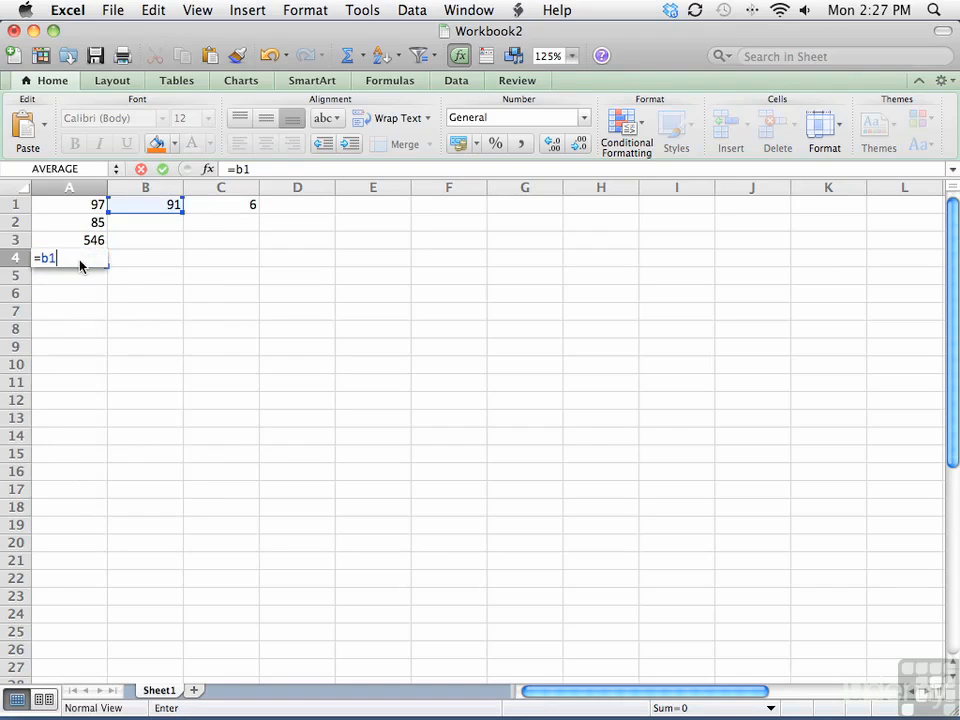
text(/c1)
key(Return)
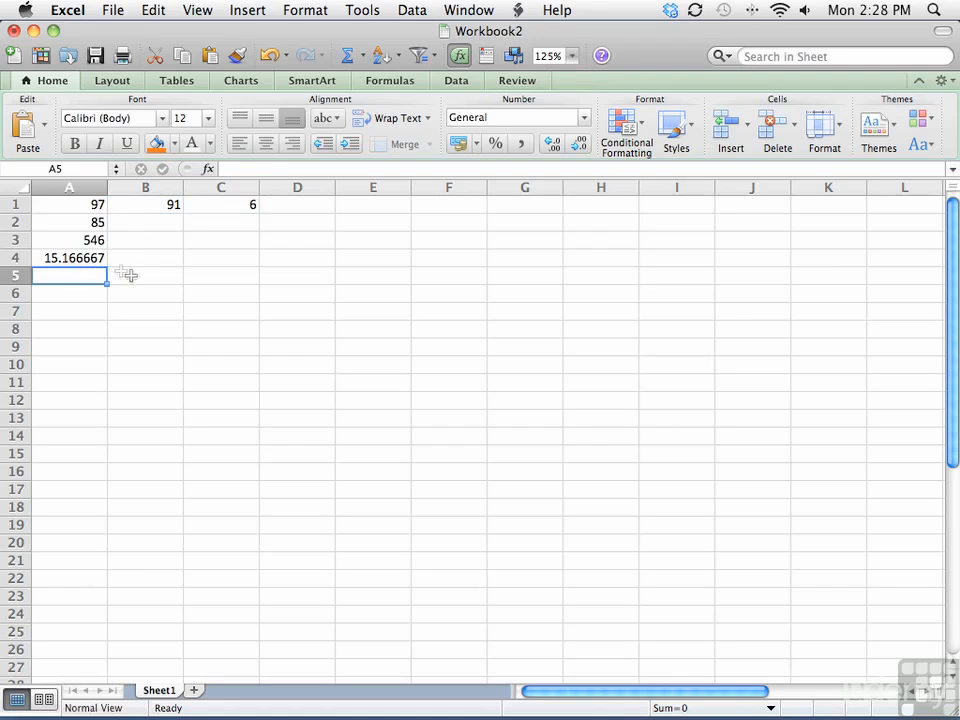
- Examine the formulas in cells A1 through A4 one by one, leaving each as it is
click(85, 206)
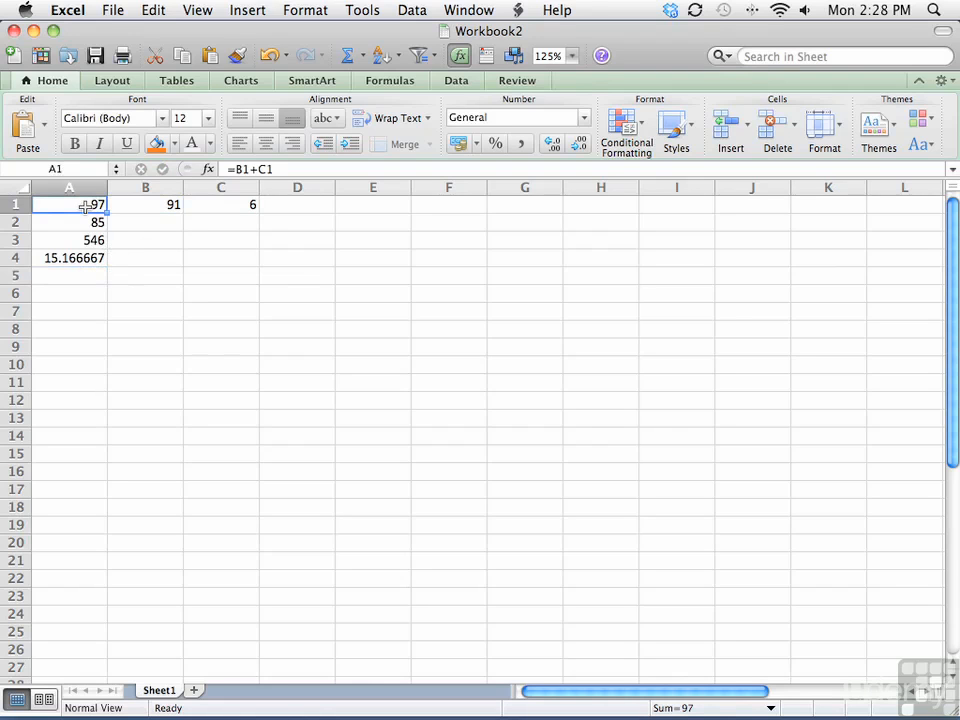
double_click(85, 206)
key(Escape)
double_click(92, 220)
key(Escape)
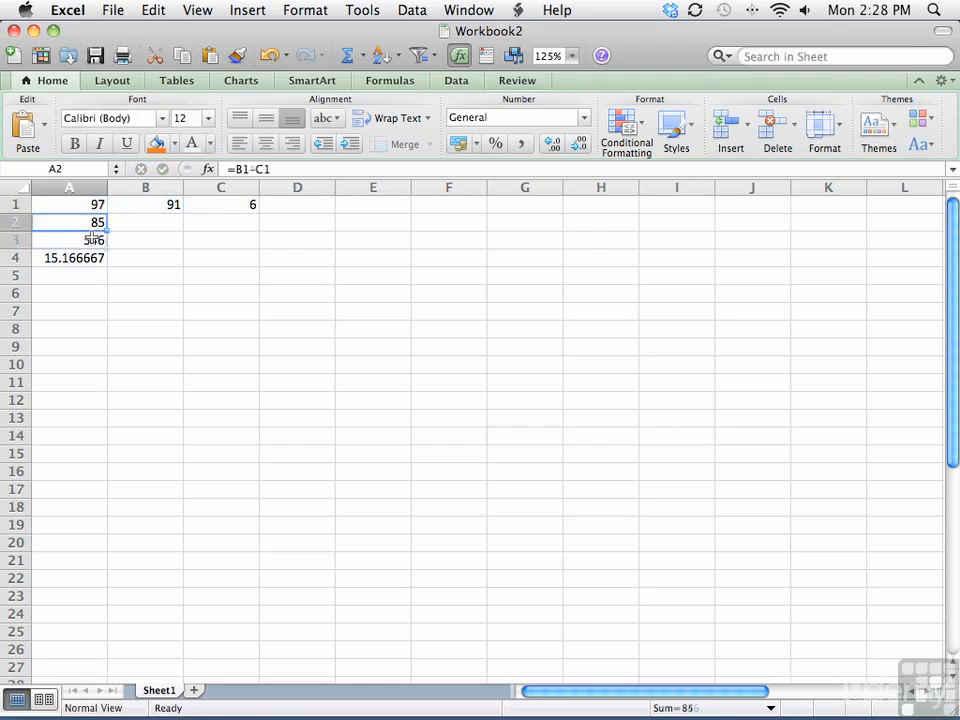
double_click(92, 240)
key(Return)
double_click(88, 262)
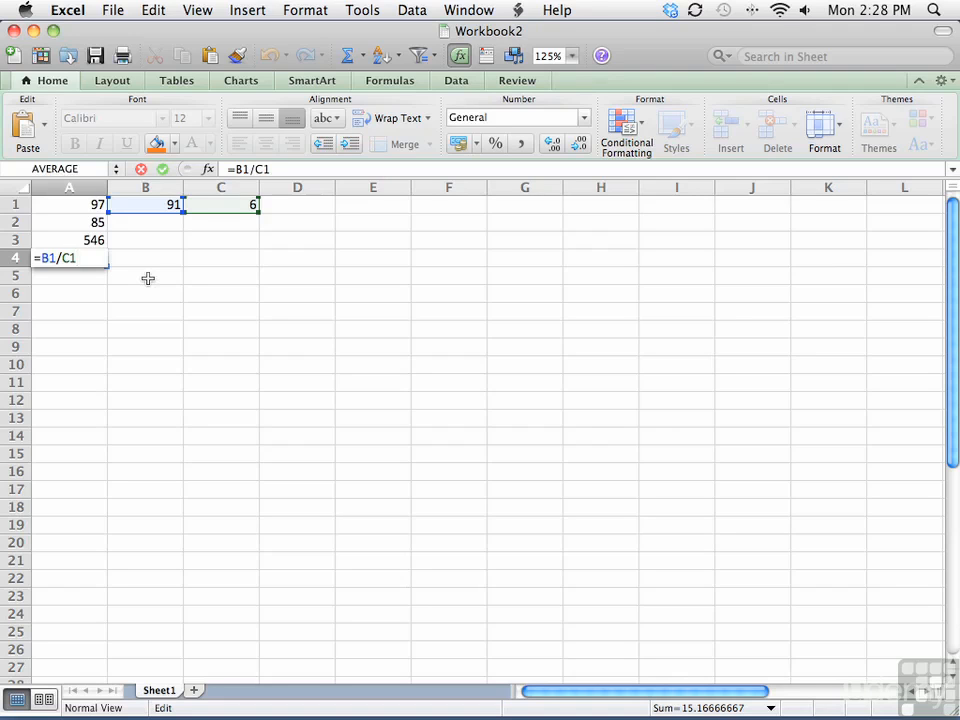
key(Return)
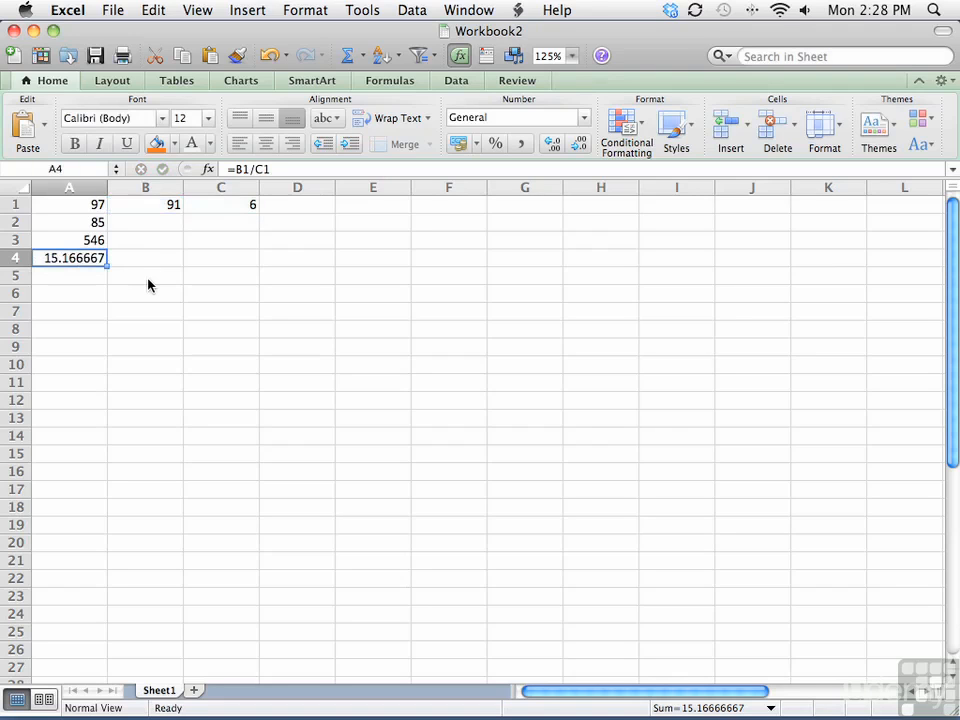
- Enter the exponent formula =b1^c1 in cell A5
key(Down)
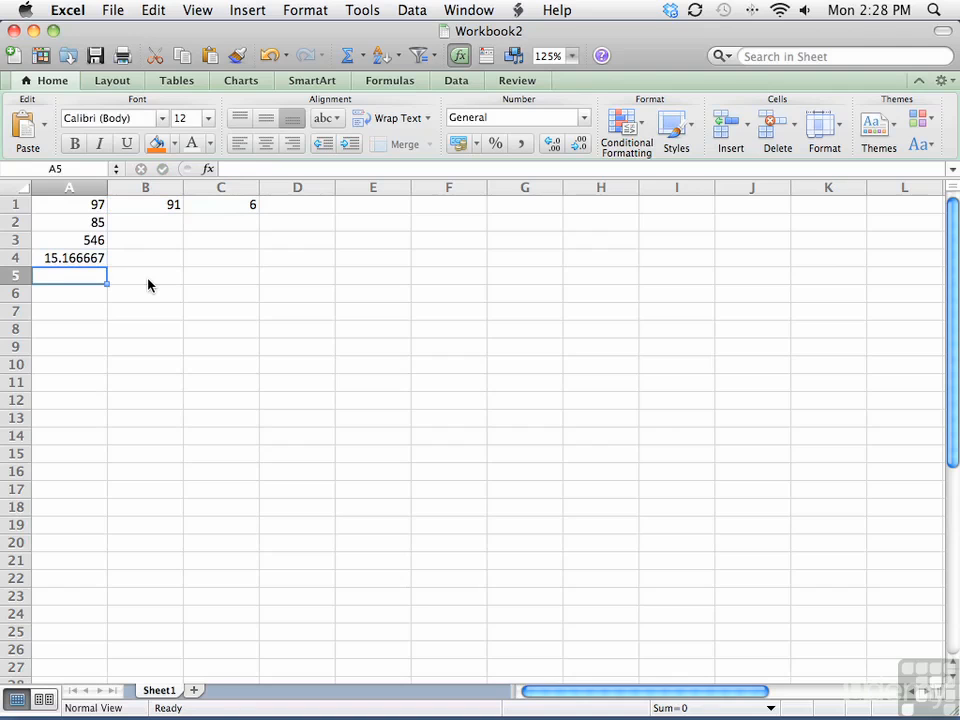
text(=)
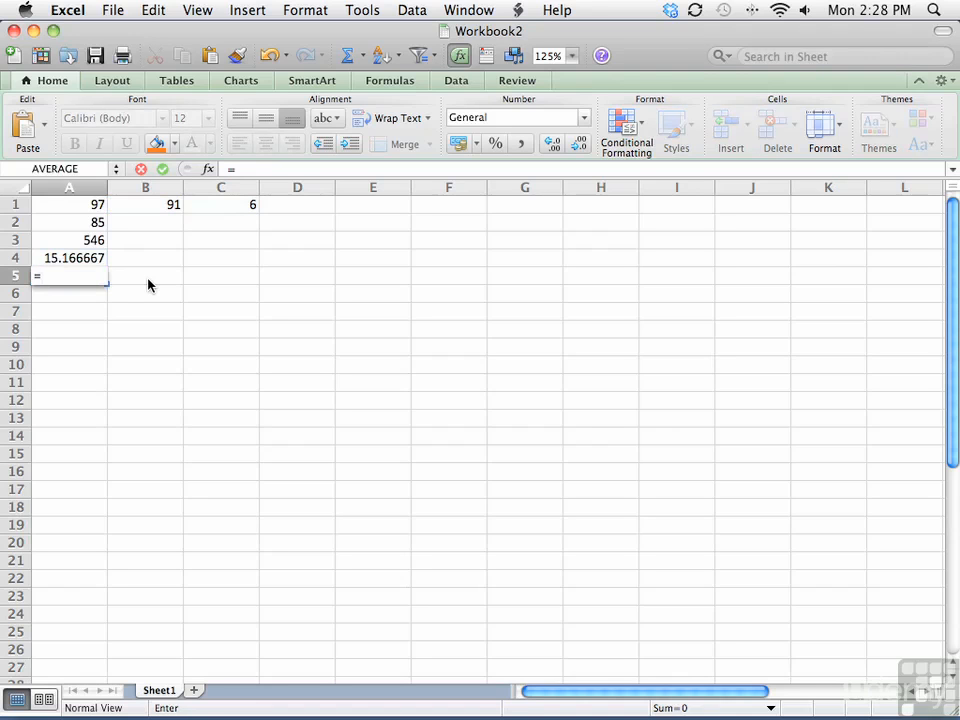
text(b1^)
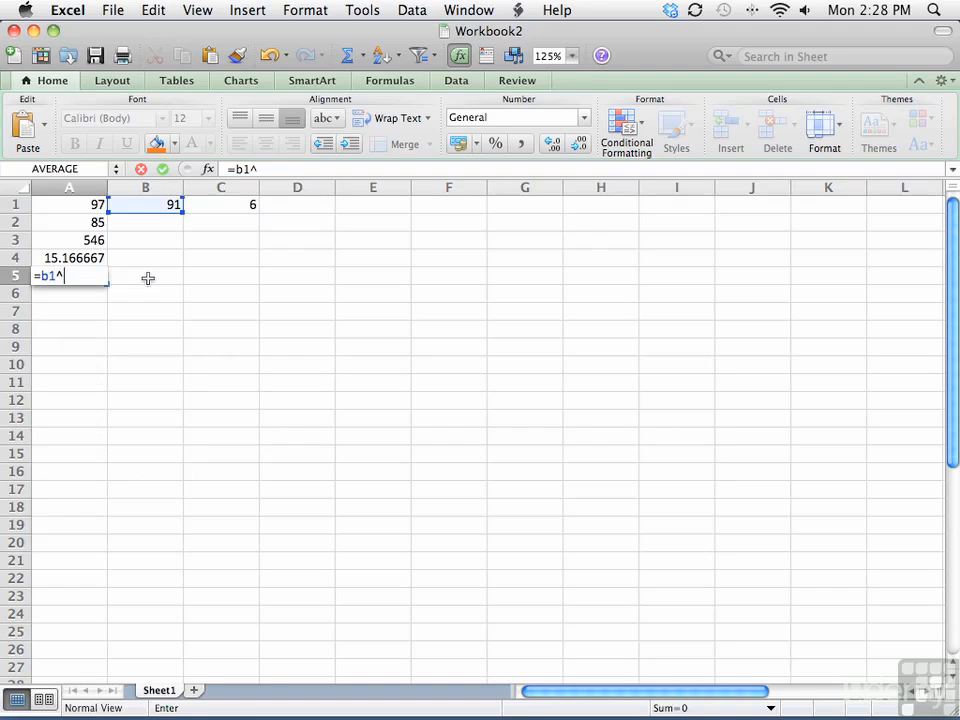
text(c1)
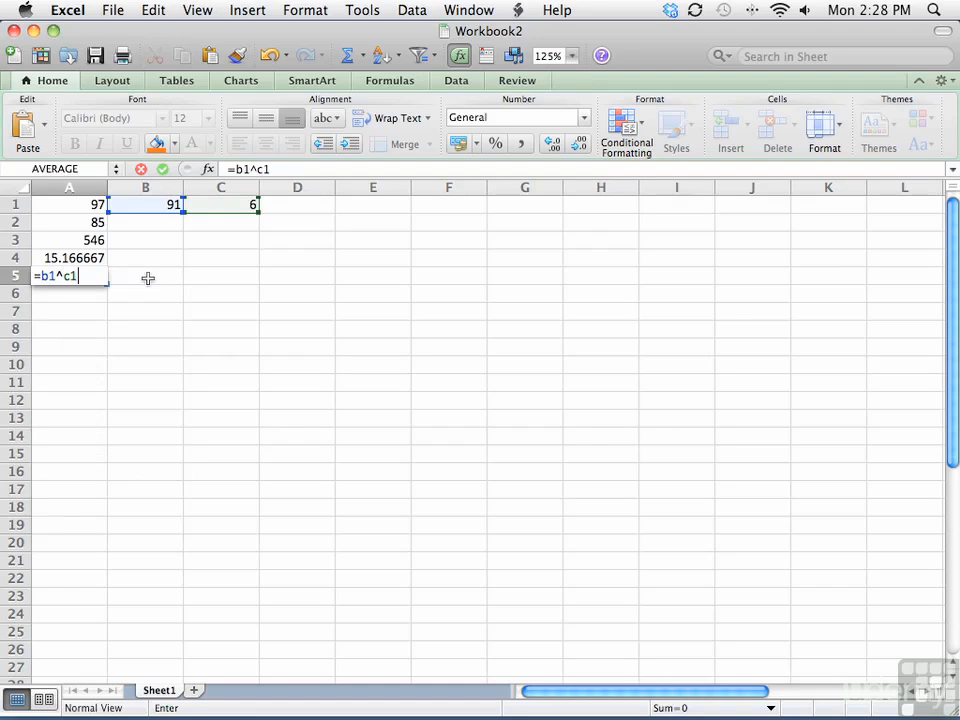
key(Return)
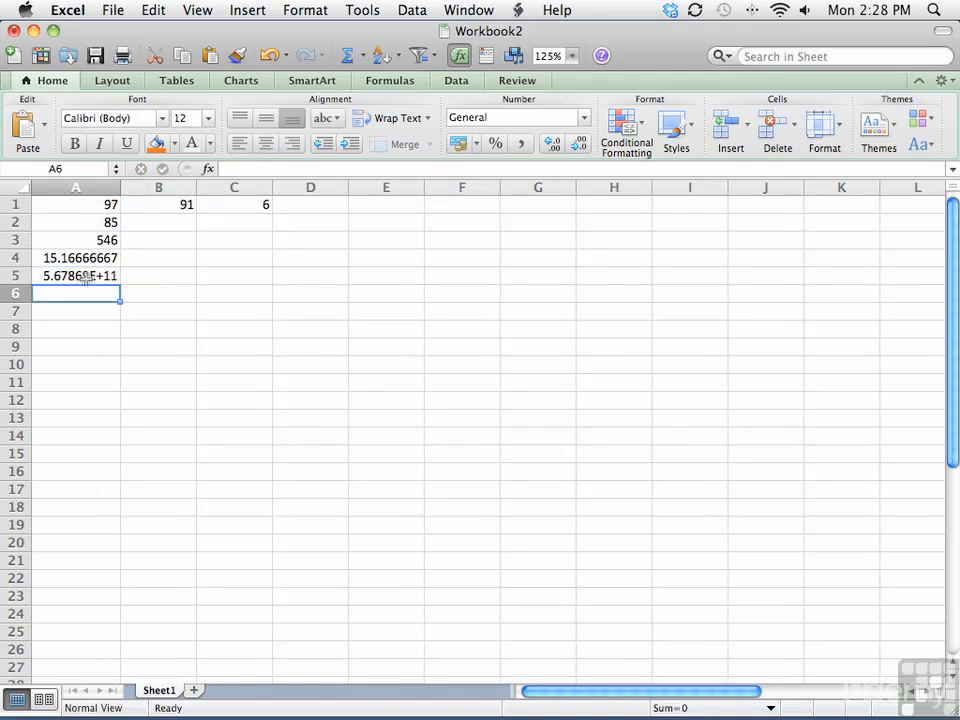
- Change the value in cell B1 to 2 and the value in cell C1 to 3
click(102, 276)
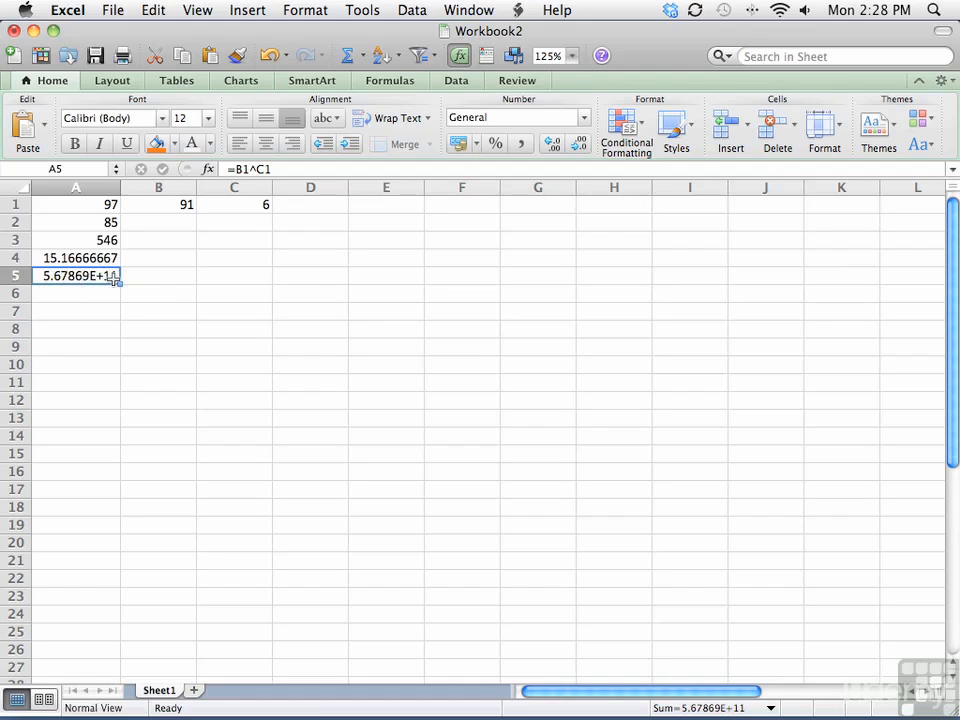
click(191, 205)
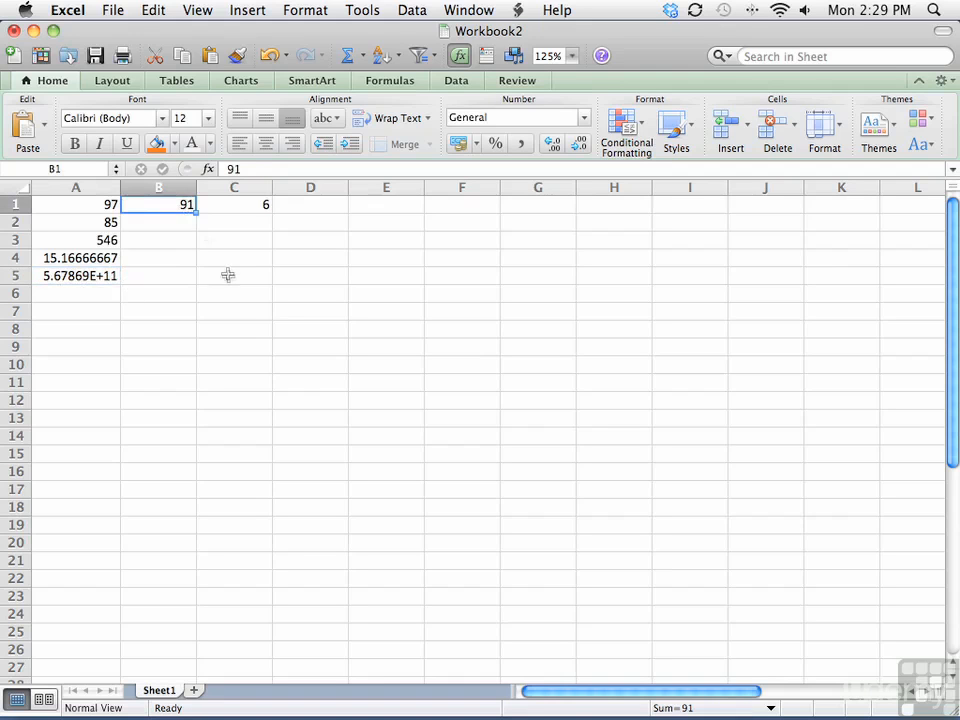
text(2)
key(Tab)
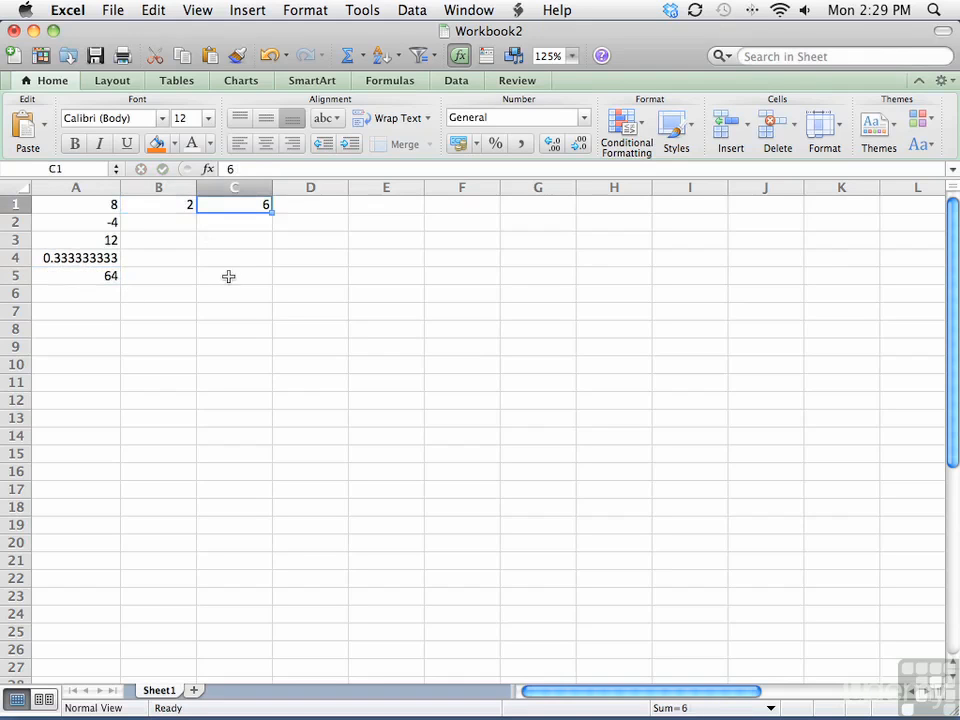
text(3)
key(Return)
key(Up)
key(Left)
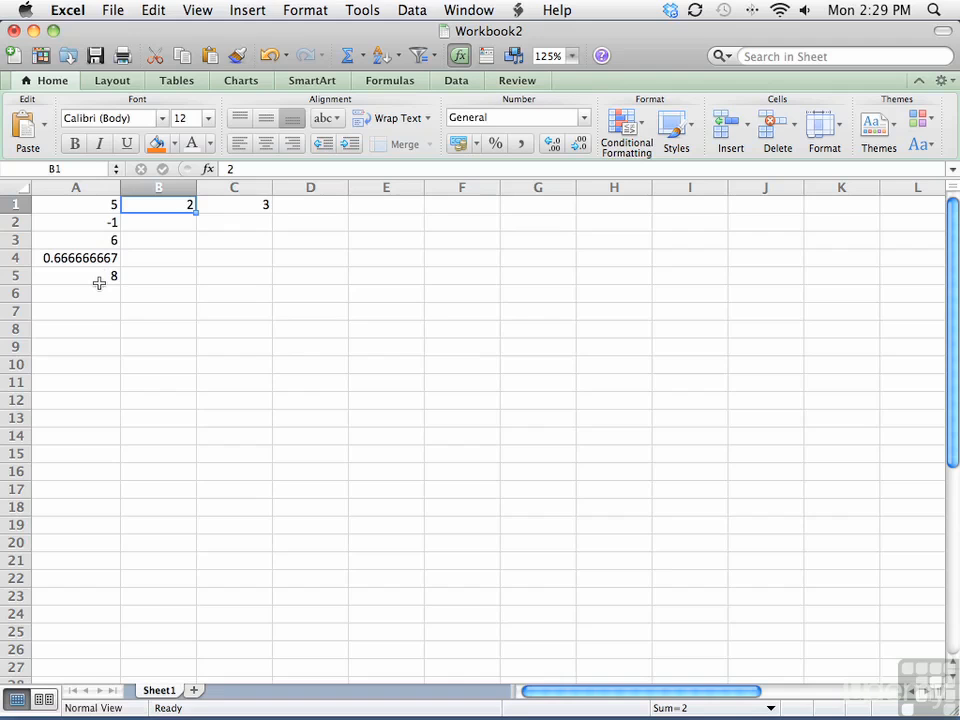
- Examine the formulas in cells A1 through A5 one by one
click(109, 205)
click(106, 221)
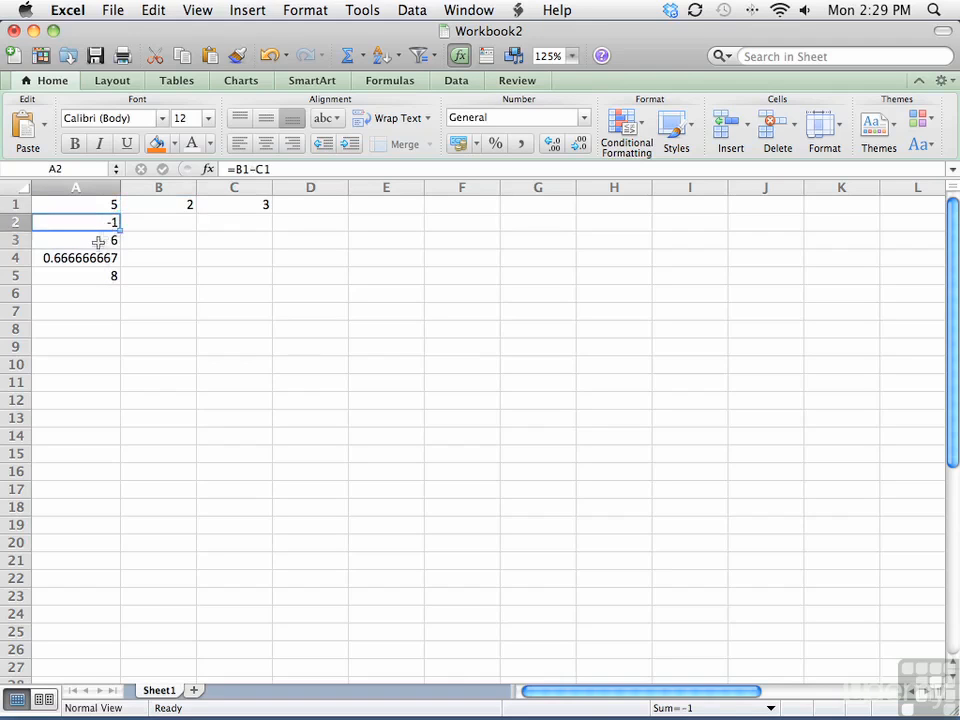
click(107, 240)
click(110, 258)
click(110, 275)
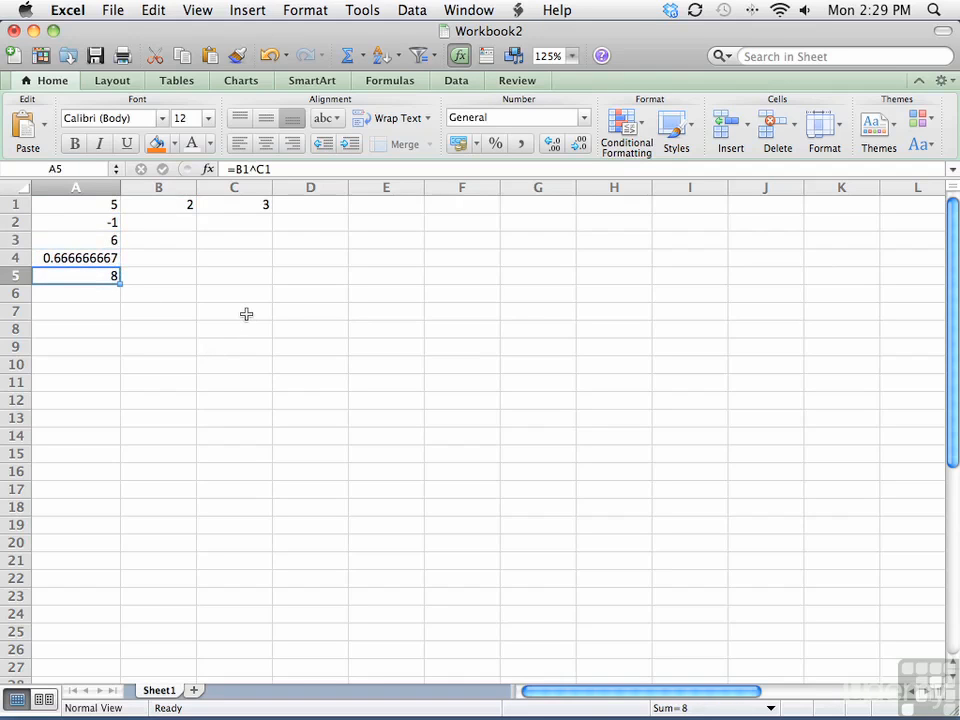
- Enter the value 6 in cell D1
click(316, 206)
text(6)
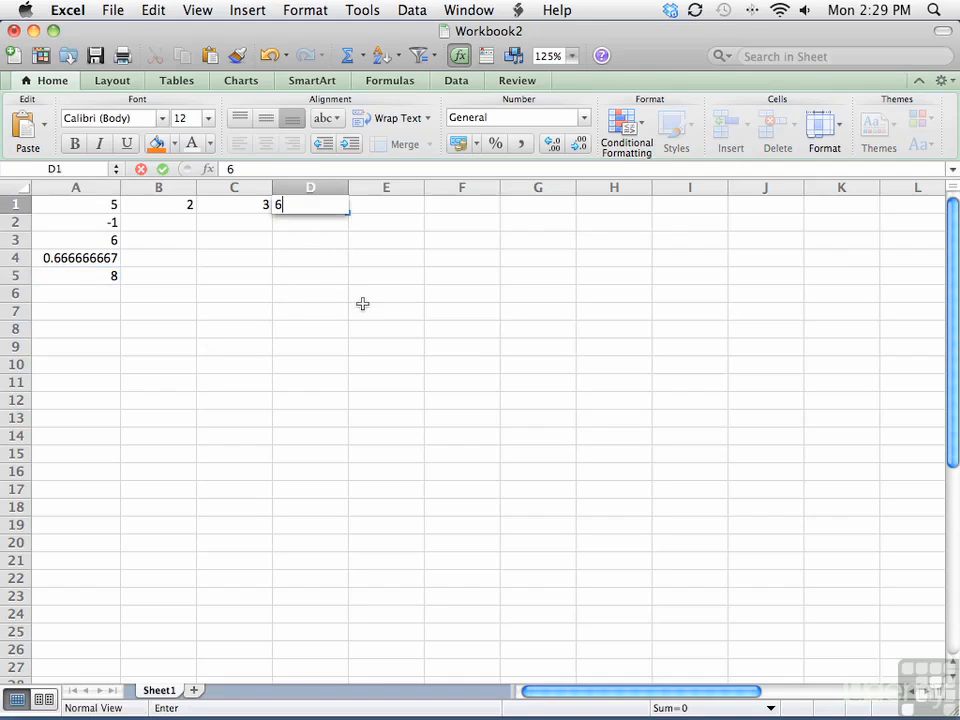
key(Return)
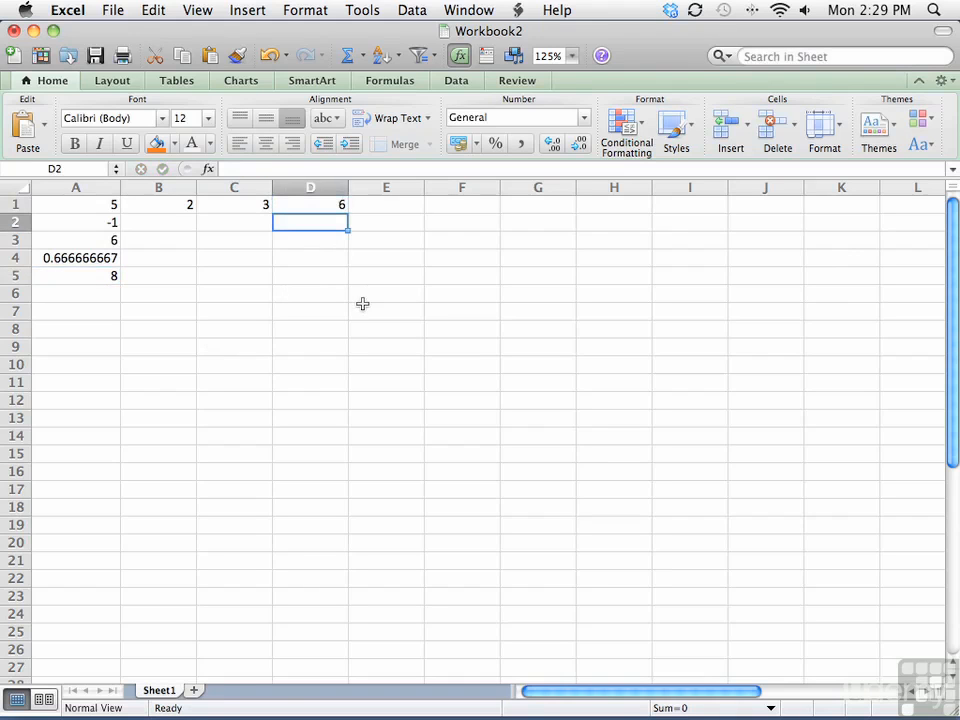
- Enter the formula =b1+c1*d1 in cell E5, combining addition and multiplication without parentheses
key(Down)
key(Down)
key(Down)
key(Right)
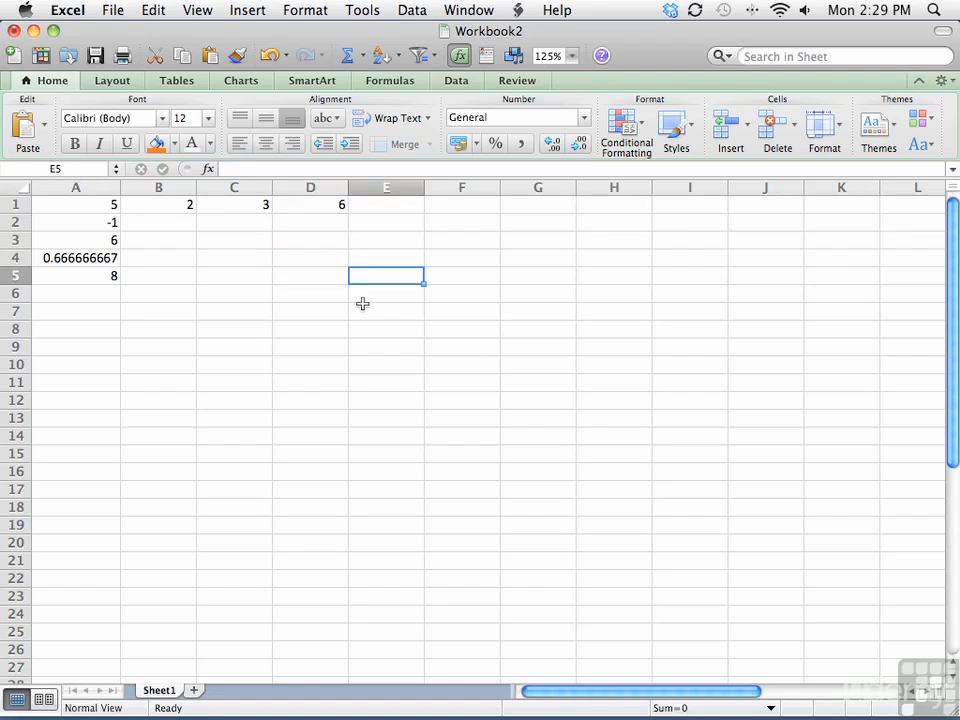
text(=)
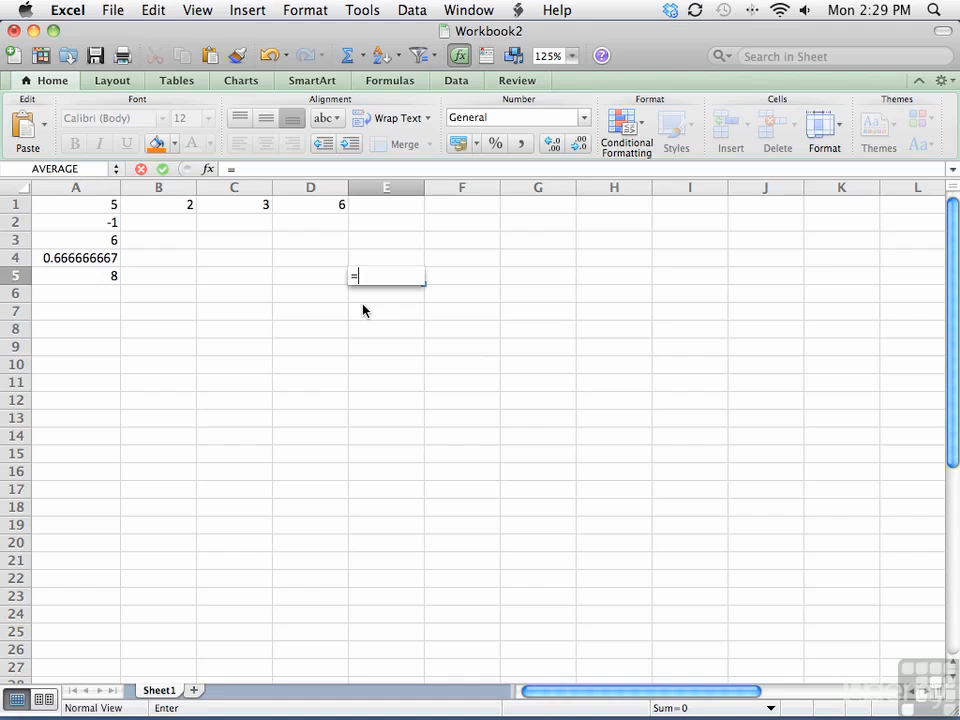
text(b1)
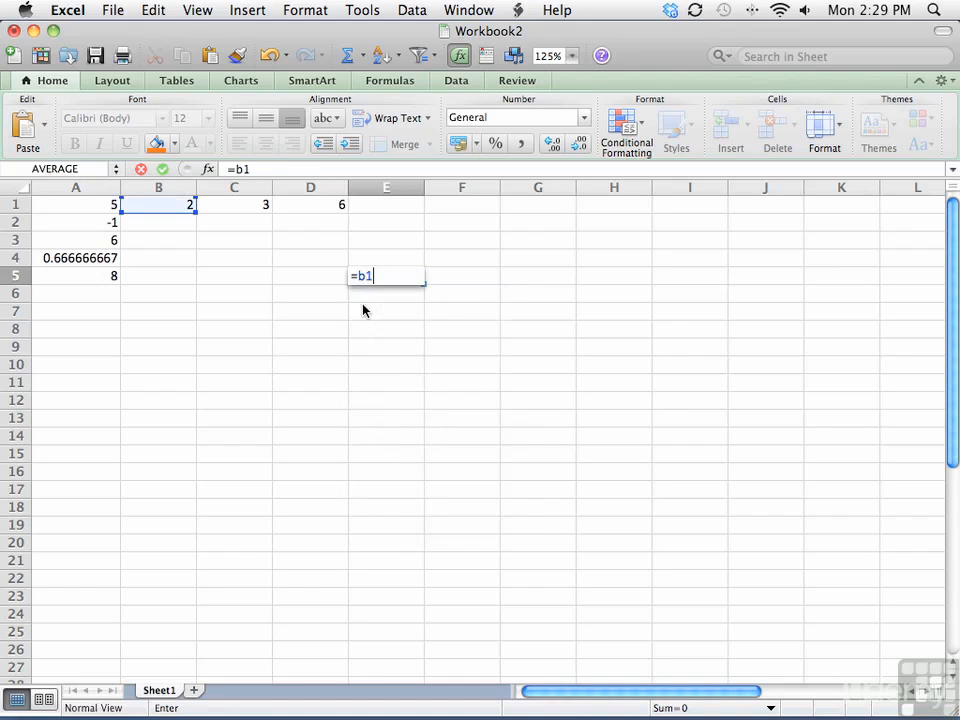
text(+c1*)
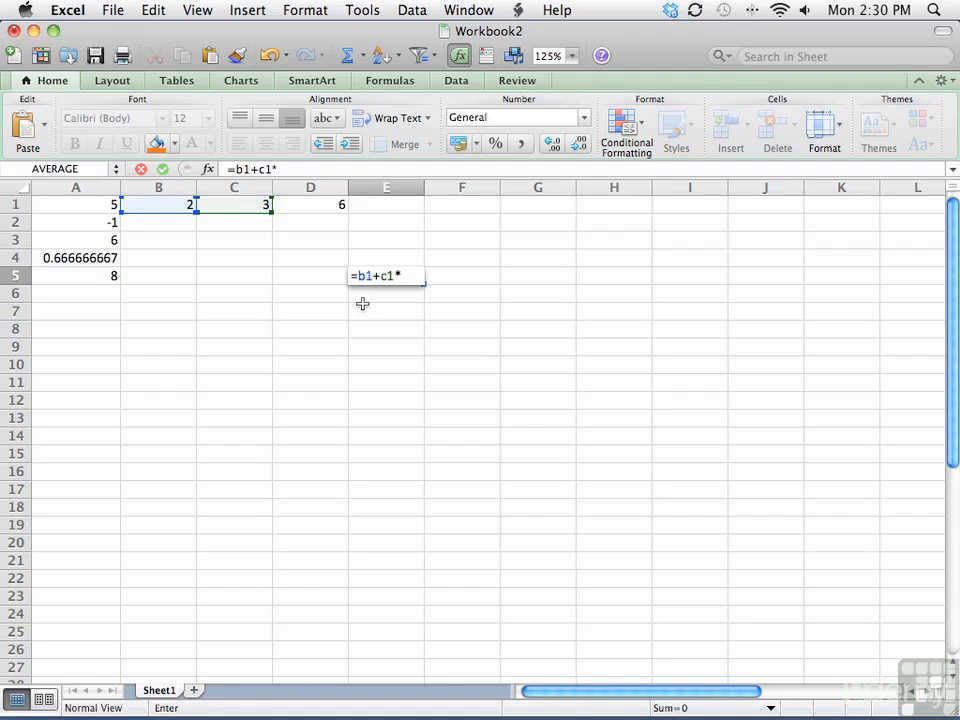
text(d1)
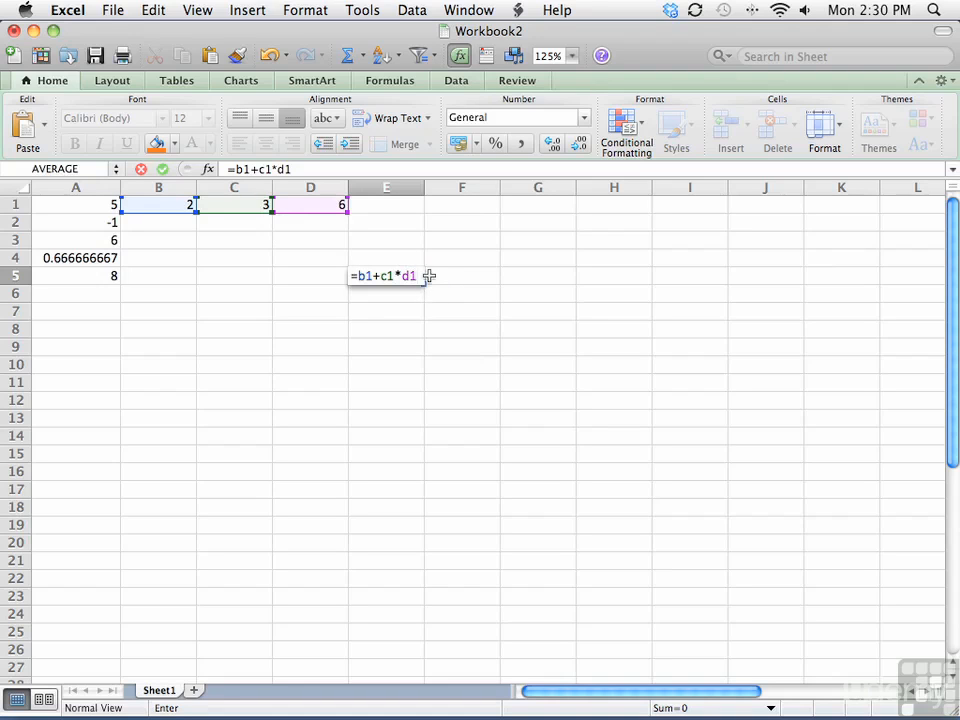
key(Return)
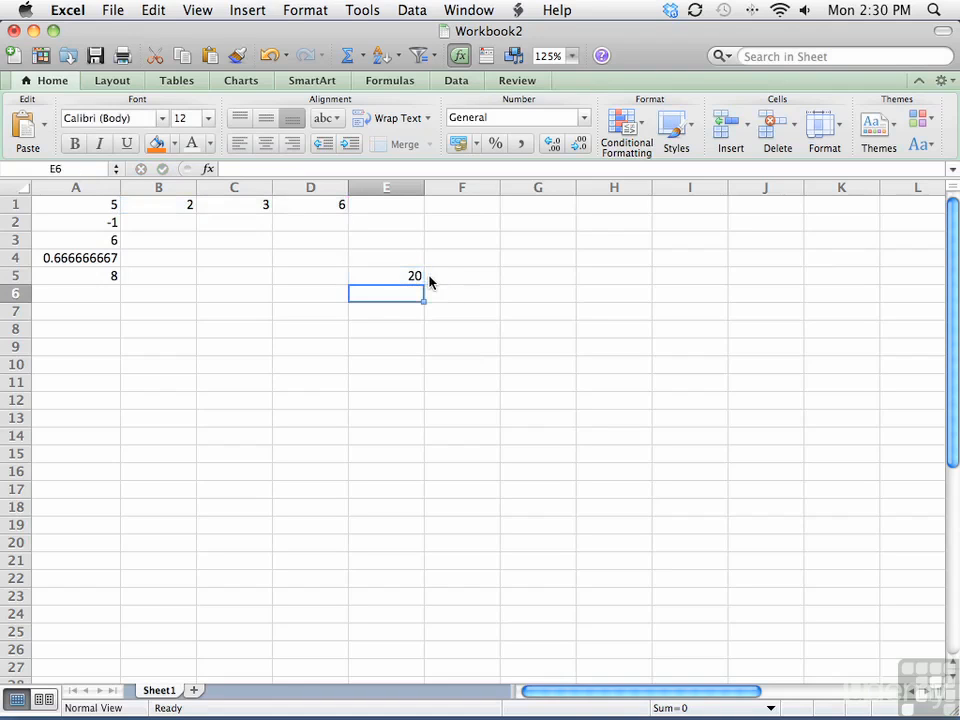
- Examine the formula in cell E5 with its referenced cells highlighted, leaving it as it is
key(Up)
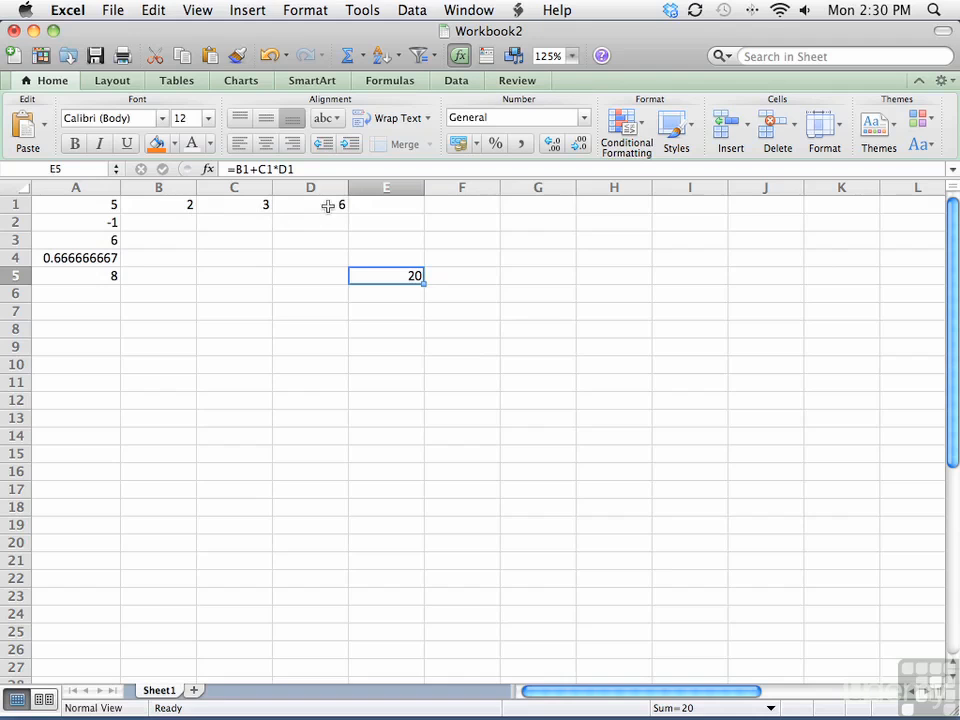
double_click(400, 277)
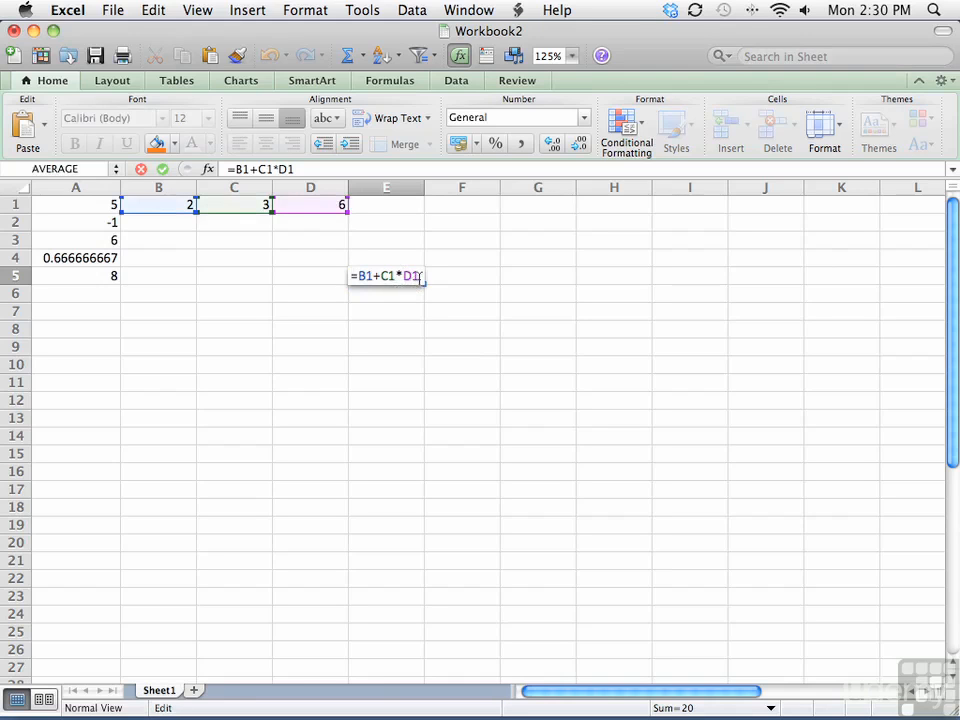
click(422, 280)
key(Return)
- Enter the text BODMAS in cell G4
click(554, 258)
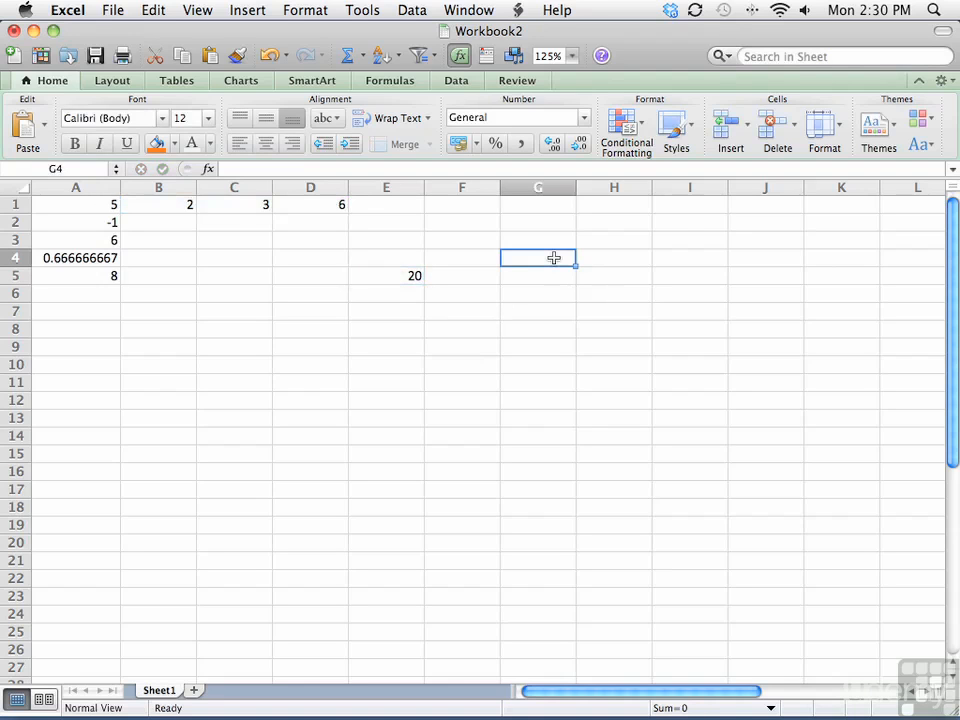
text(BODMAS)
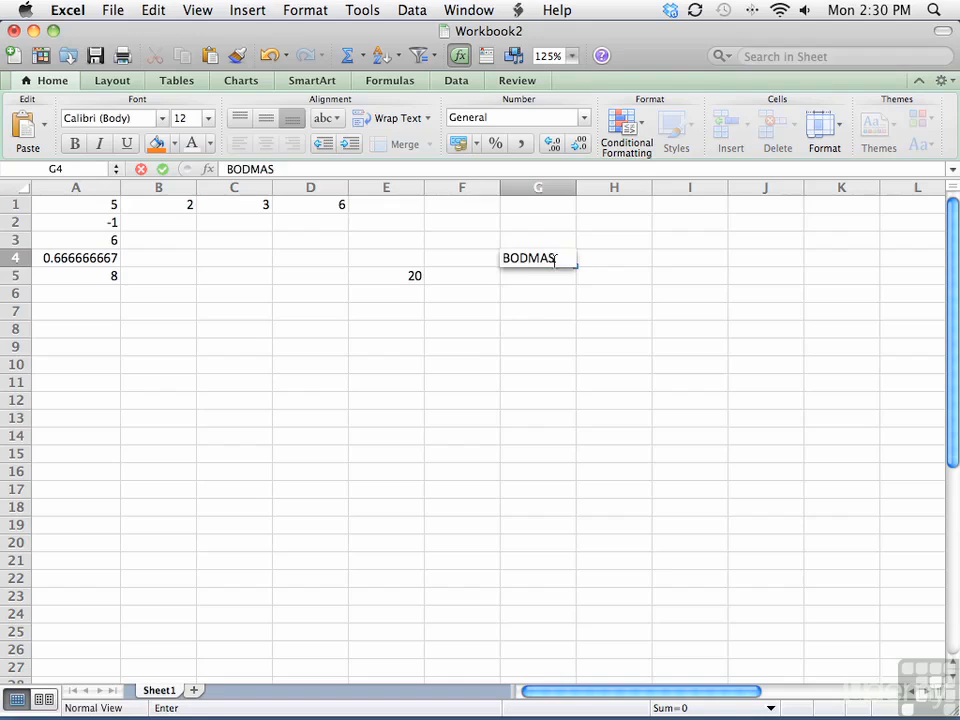
key(Return)
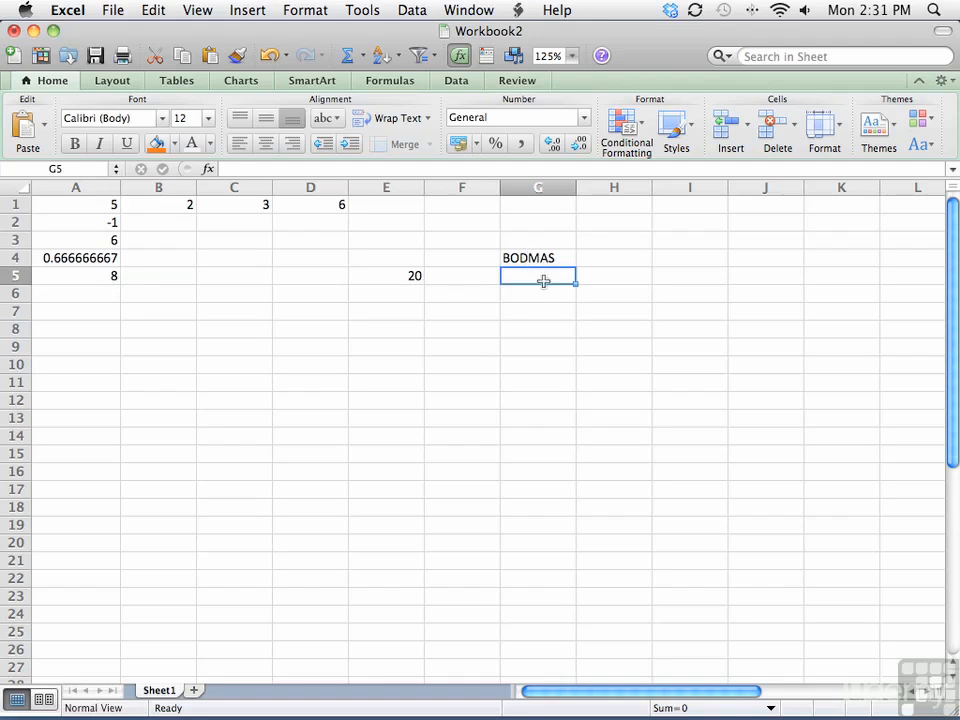
- Add parentheses around the addition in cell E5 so the formula reads =(B1+C1)*D1
click(392, 277)
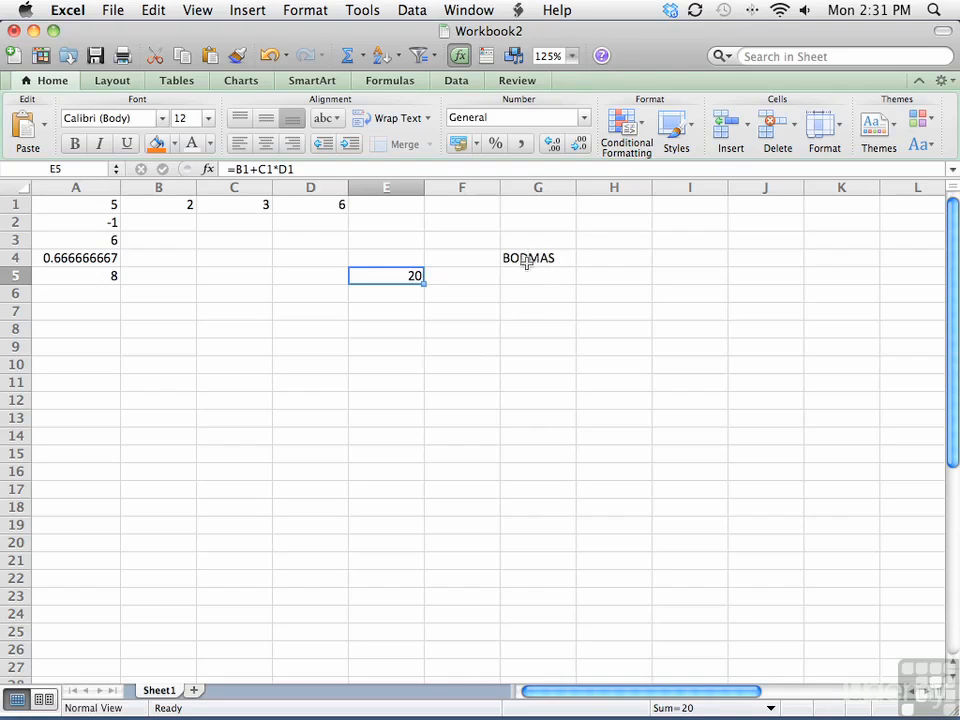
double_click(405, 276)
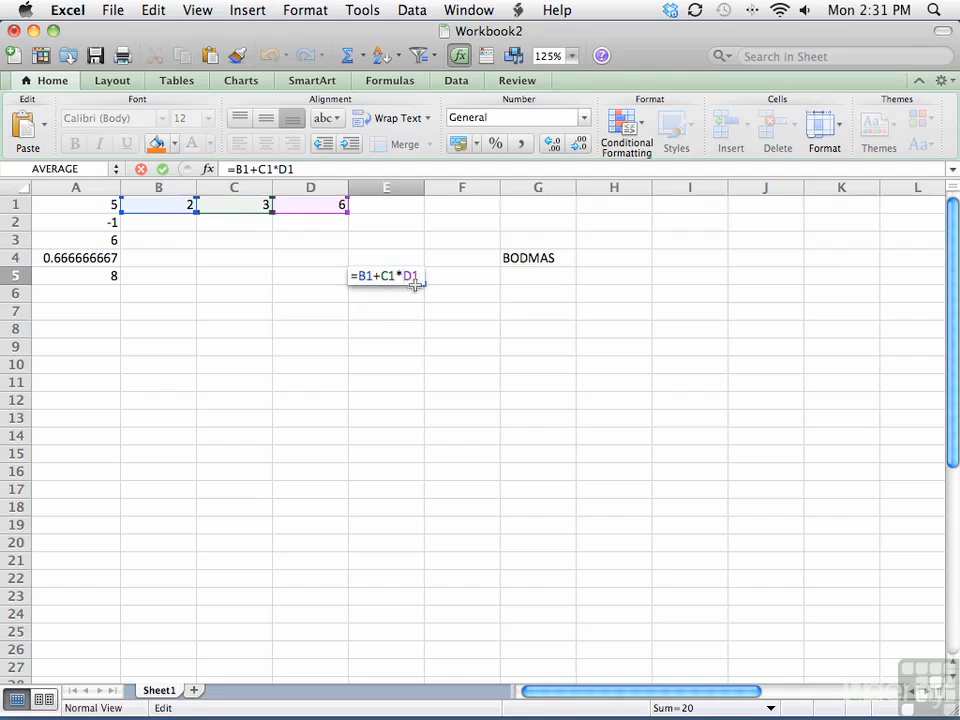
click(360, 276)
text(()
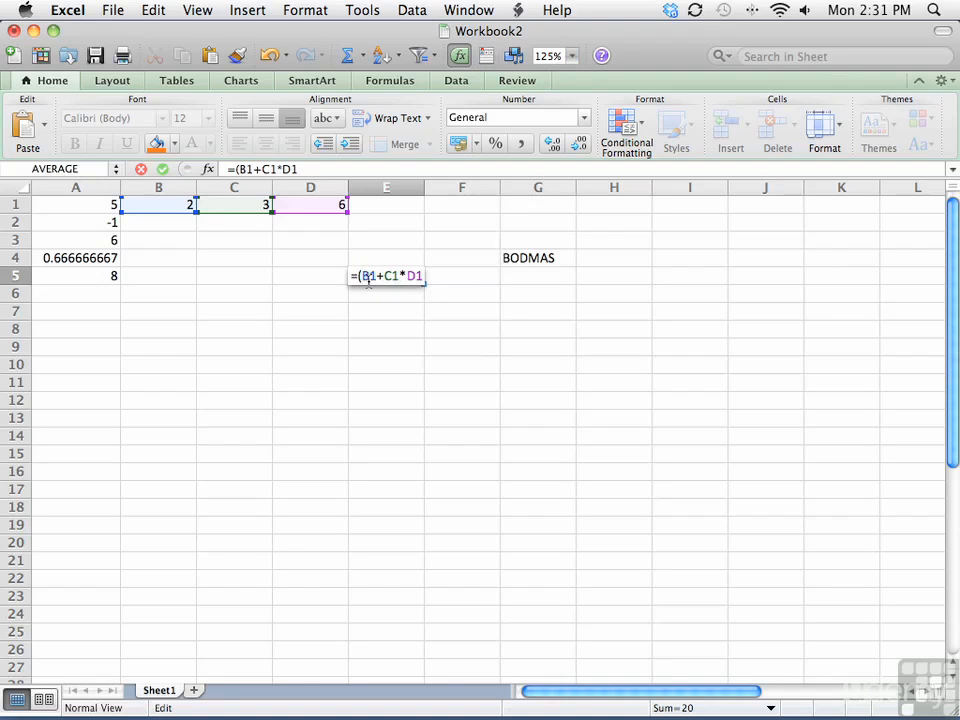
key(Right)
key(Right)
key(Right)
key(Right)
key(Right)
text())
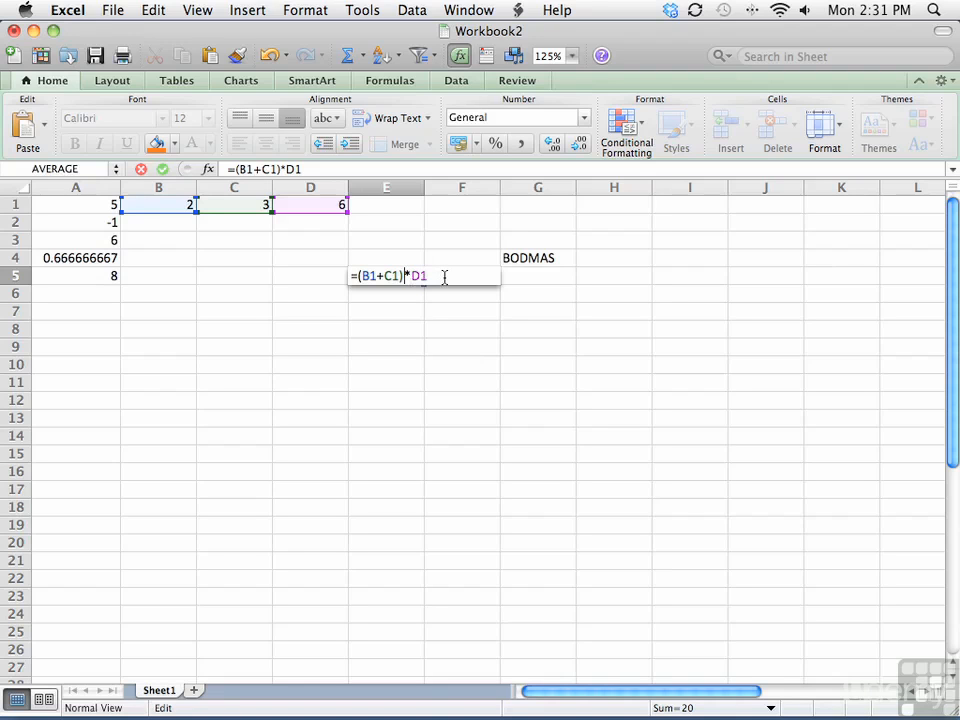
key(Return)
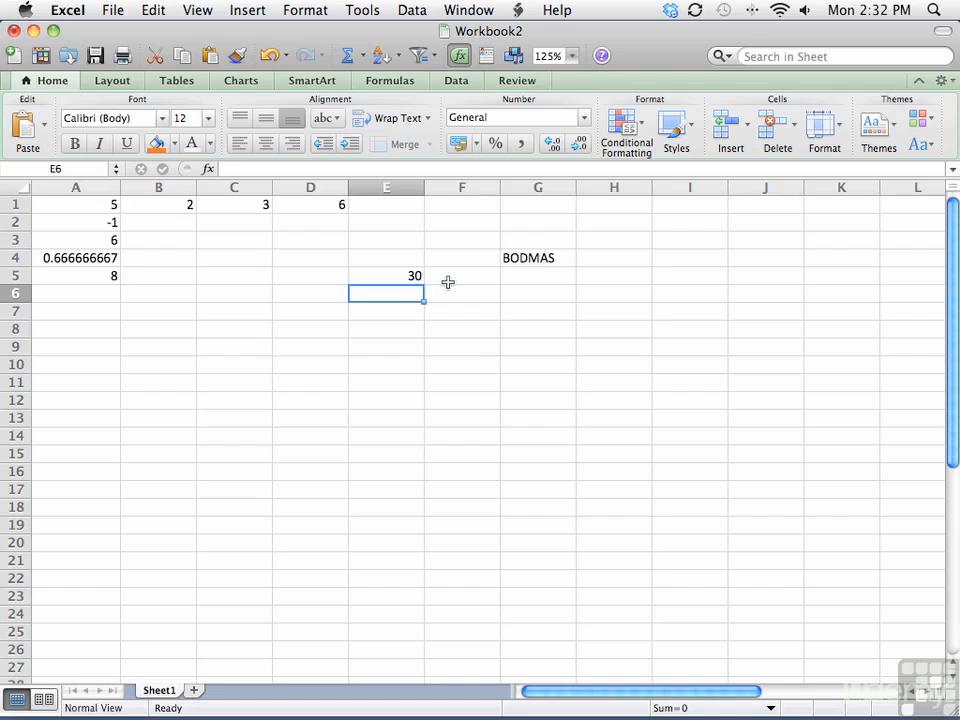
- Check the parenthesised formula in cell E5 against the cells it references, without changing it
key(Up)
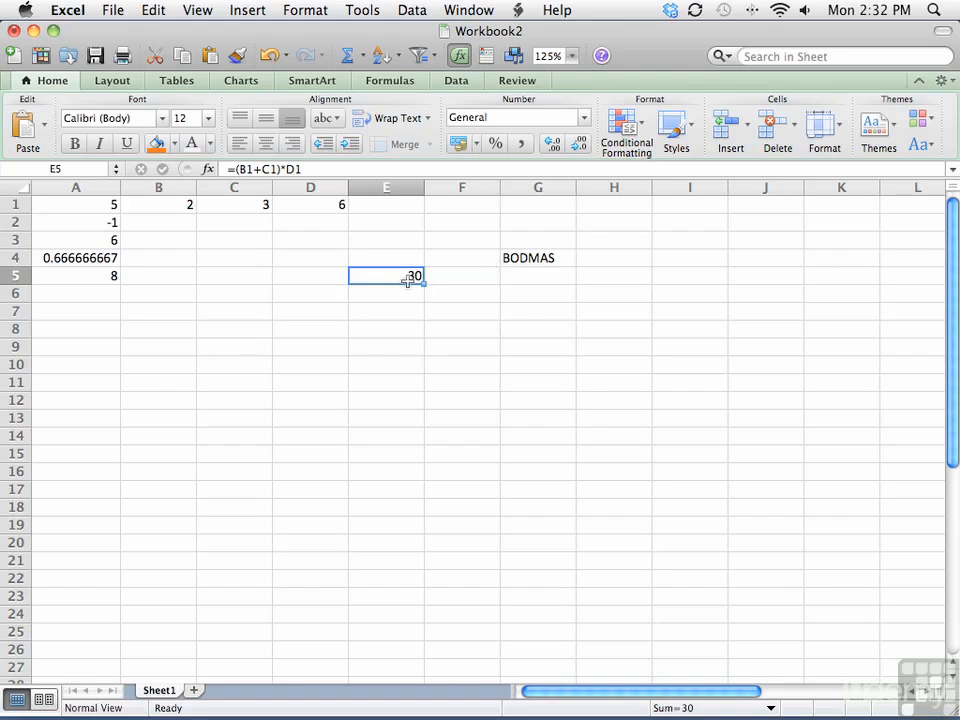
double_click(403, 276)
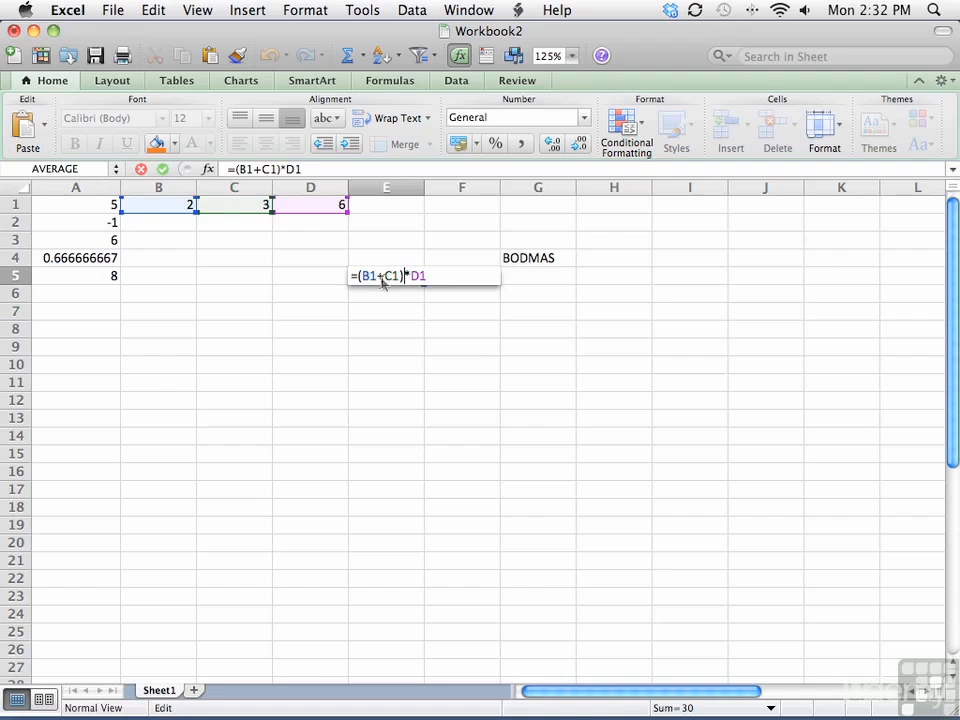
key(Return)
- Enter the numbers 23, 45, 67, 87, 43, 23, 45, 67 and 89 down cells A9 through A17
key(Down)
key(Down)
key(Down)
key(Left)
key(Left)
key(Left)
key(Left)
text(23)
key(Return)
text(45)
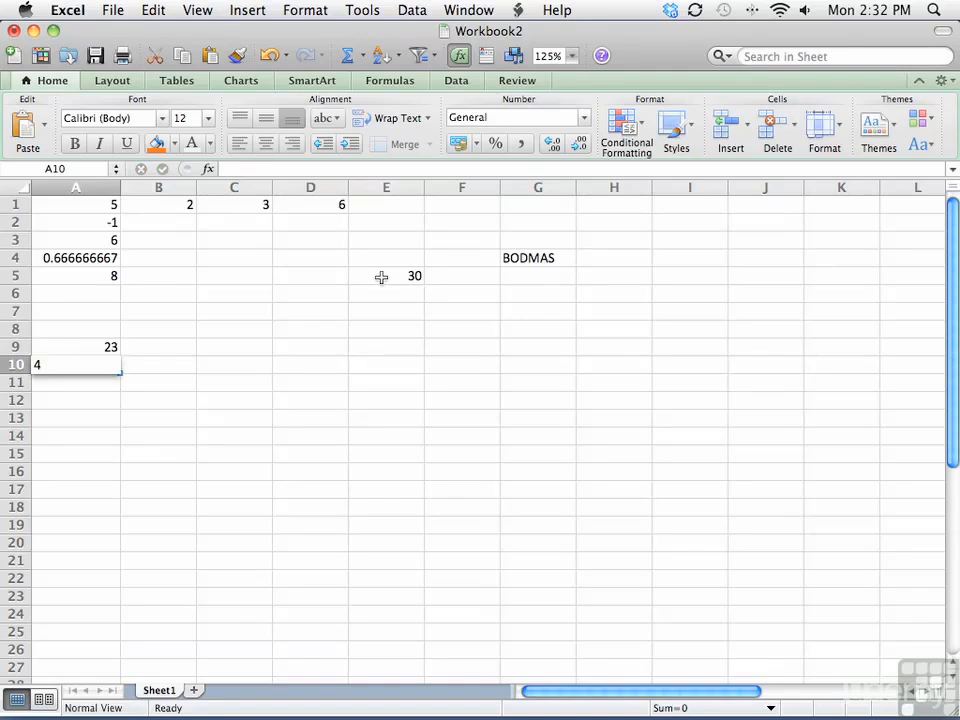
key(Return)
text(67)
key(Return)
text(87)
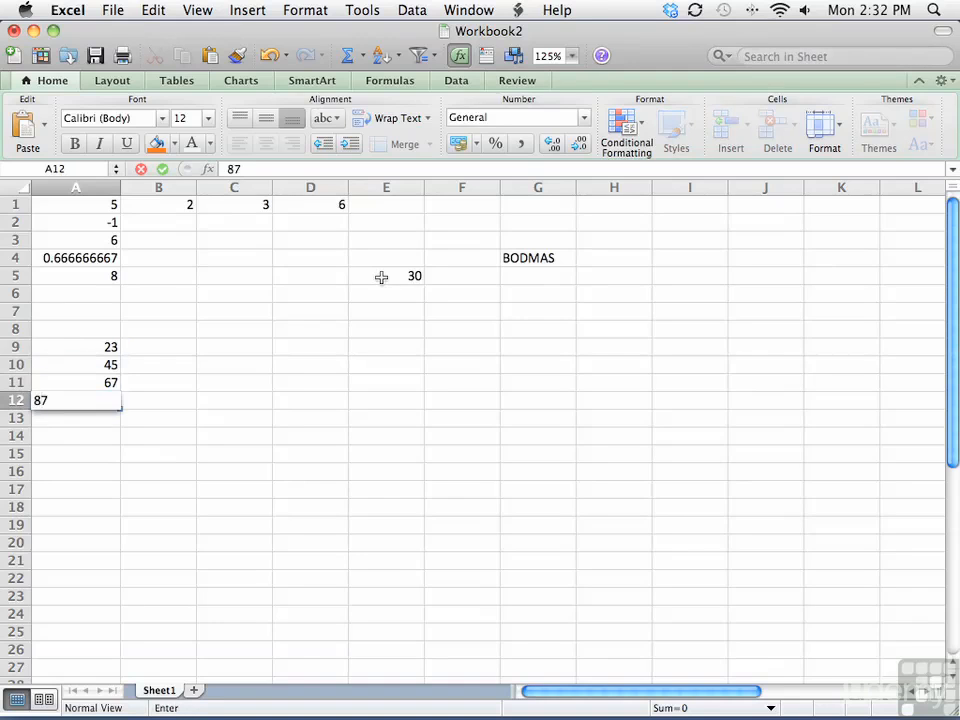
key(Return)
text(43)
key(Return)
text(23)
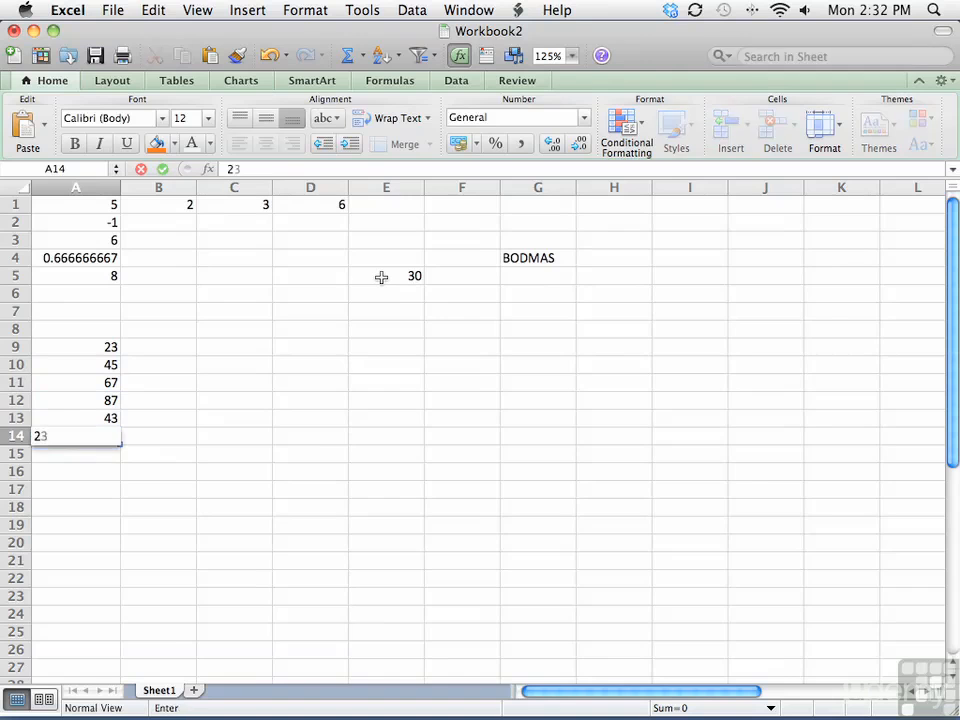
key(Return)
text(45)
key(Return)
text(67)
key(Return)
text(89)
key(Up)
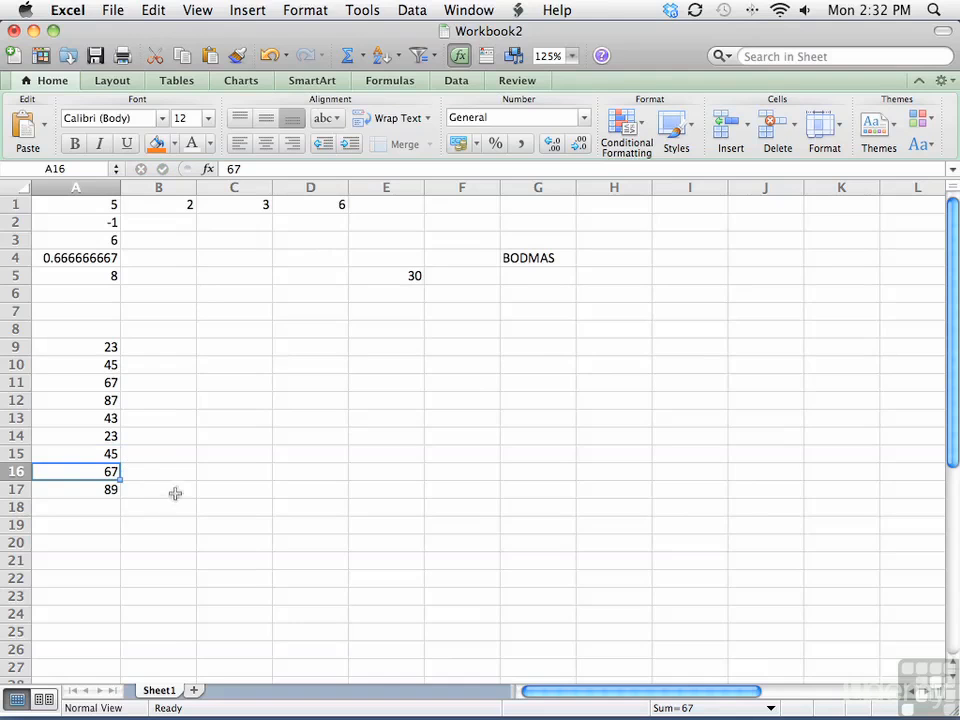
- Enter the range formula =(a9:a17), without a function name, in cell A18
click(100, 509)
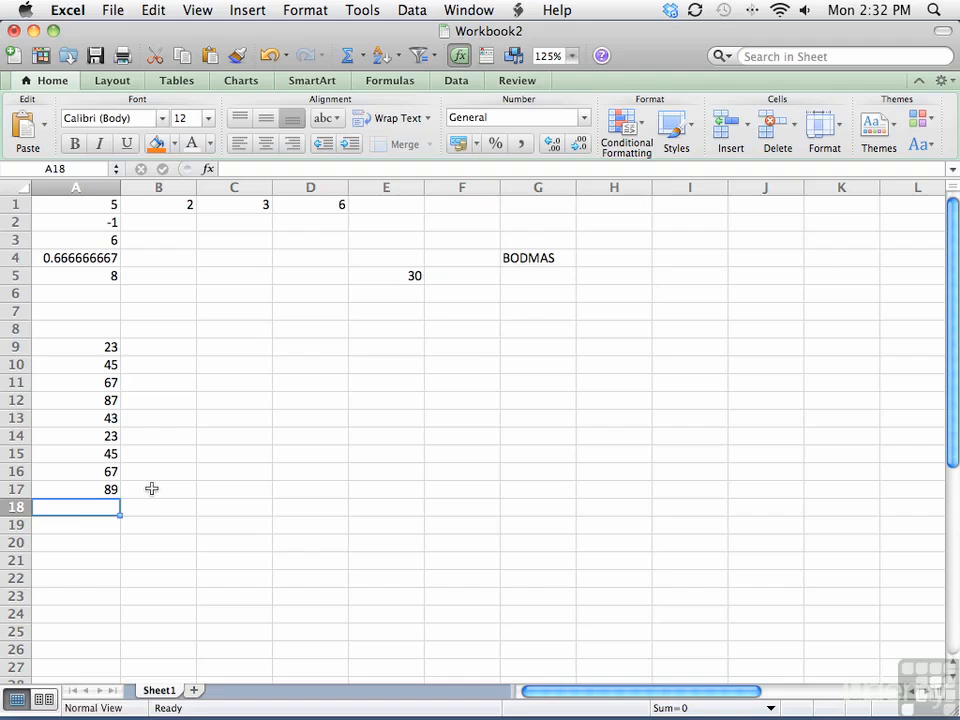
double_click(97, 511)
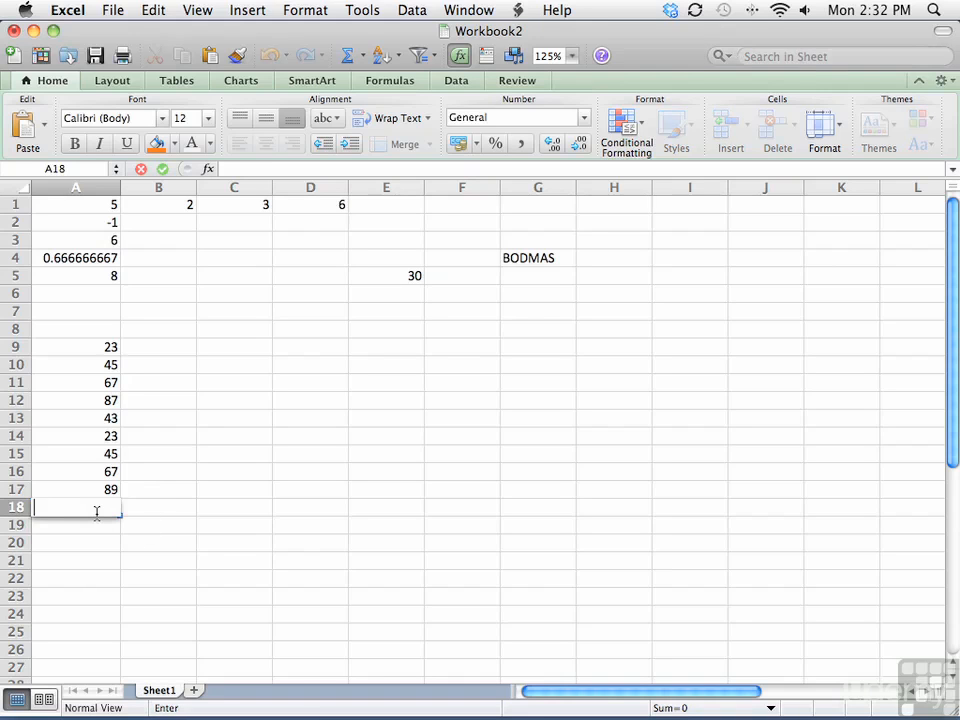
text(=()
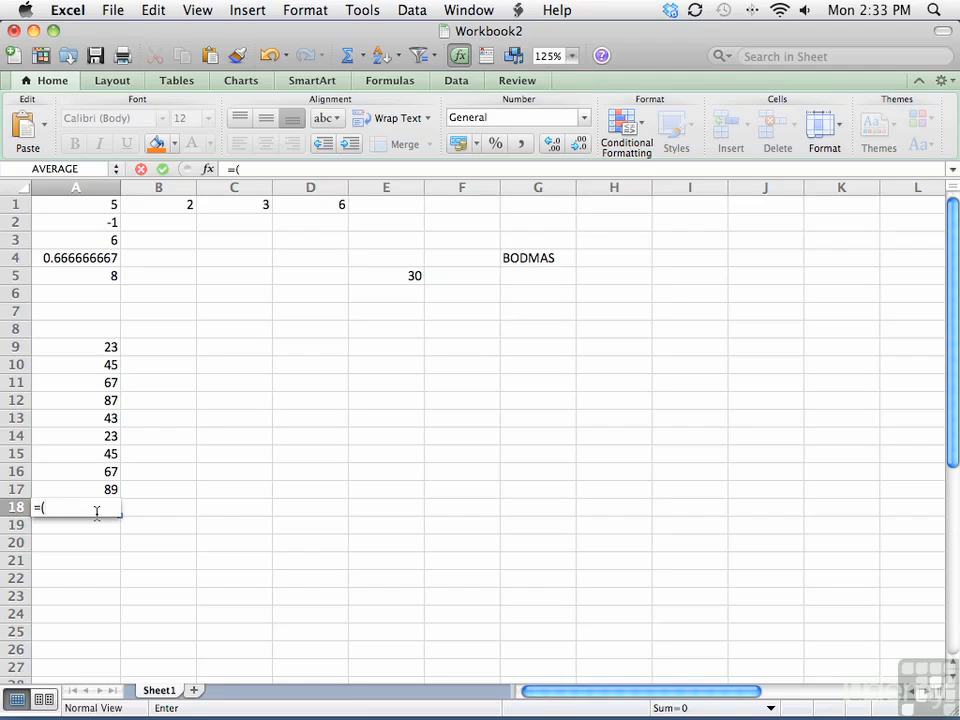
text(a9)
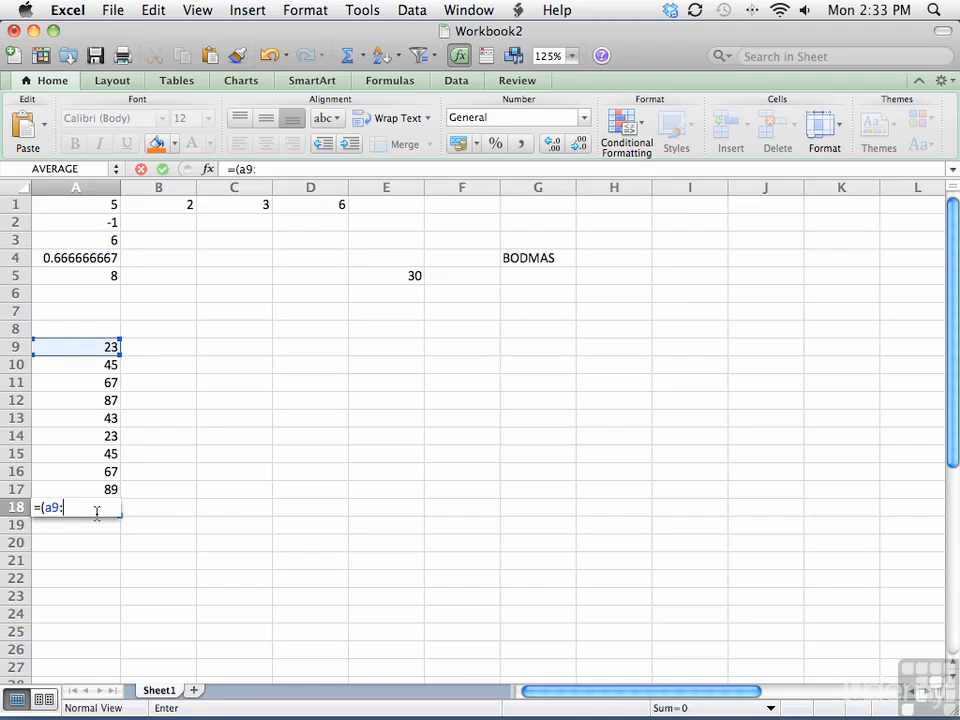
text(:a17))
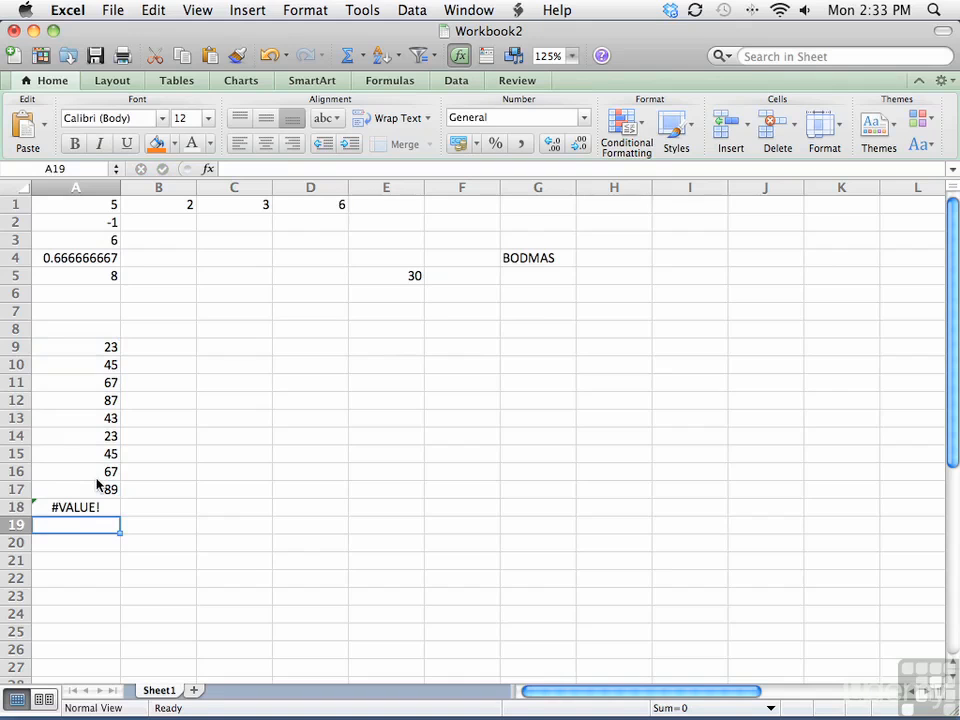
- Insert the sum function into the formula in cell A18 so it reads =sum(A9:A17)
key(Up)
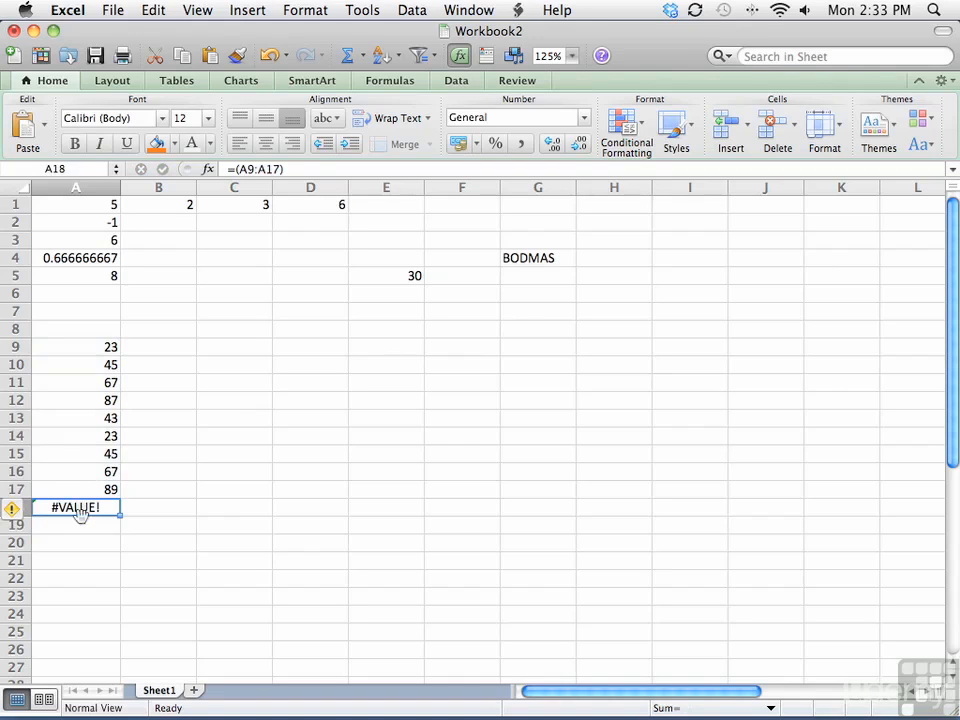
double_click(75, 508)
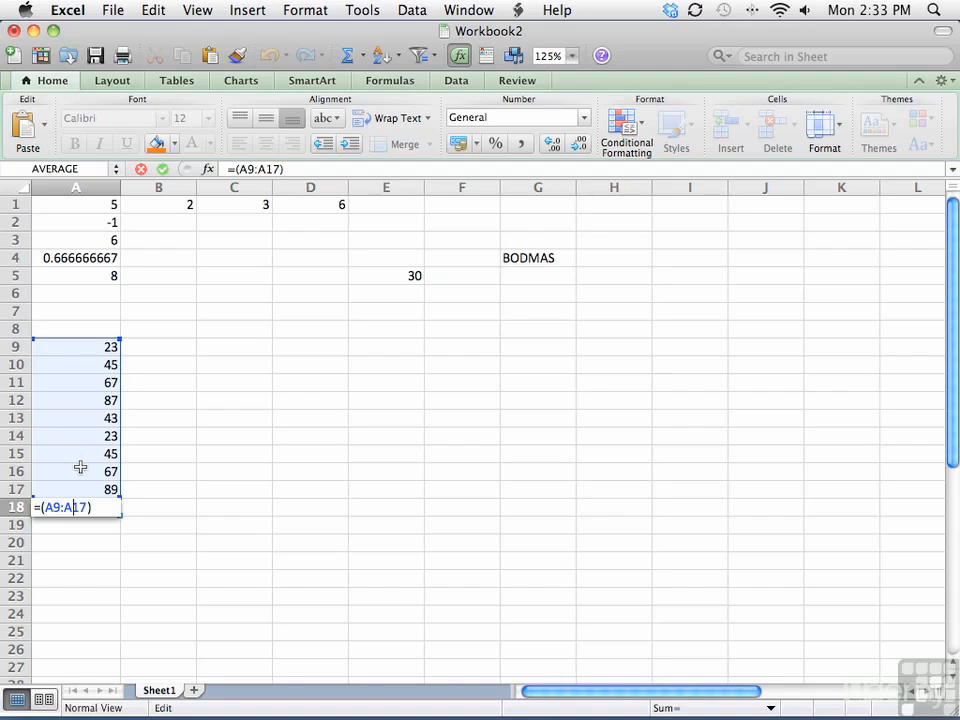
click(40, 508)
text(sum)
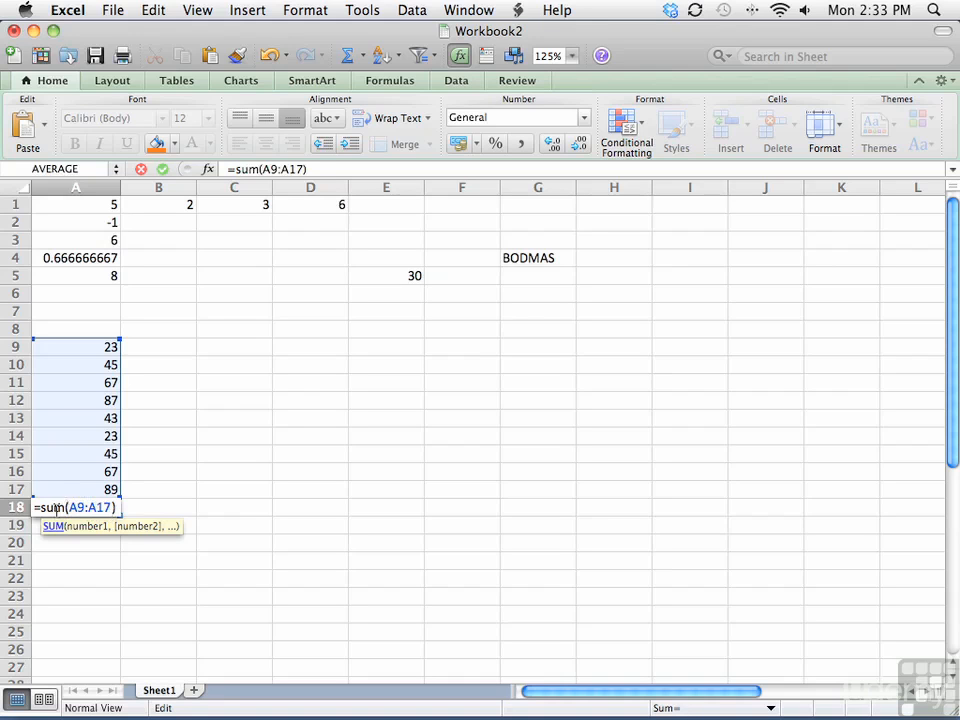
key(Return)
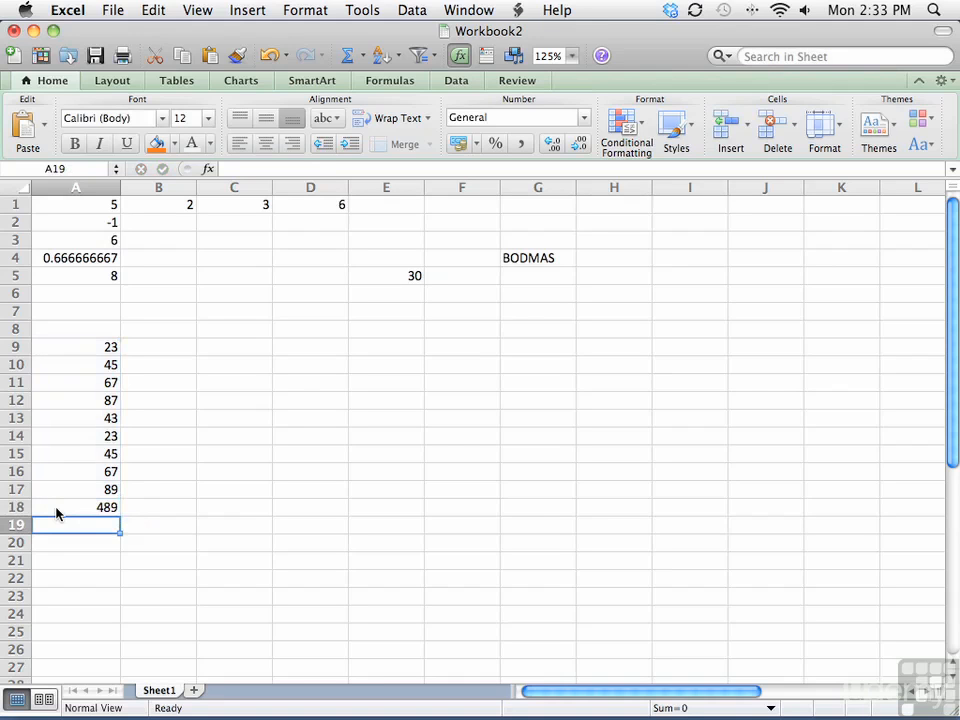
- Enter the formula =average(A9:A17) in cell B18 to average the column of numbers
click(56, 513)
key(Right)
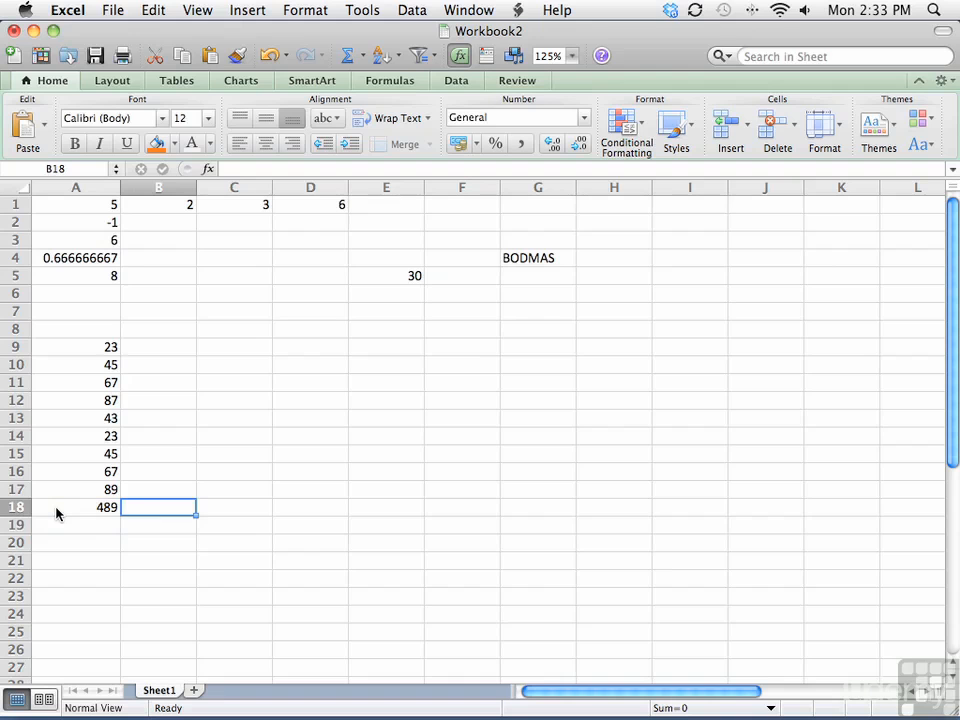
text(=av)
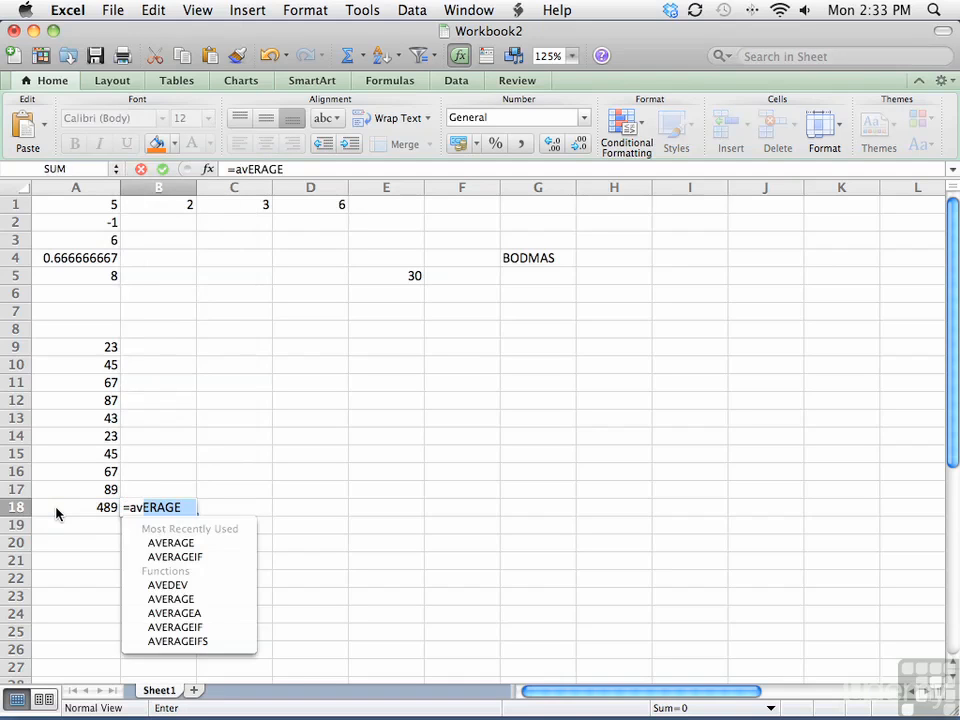
text(e)
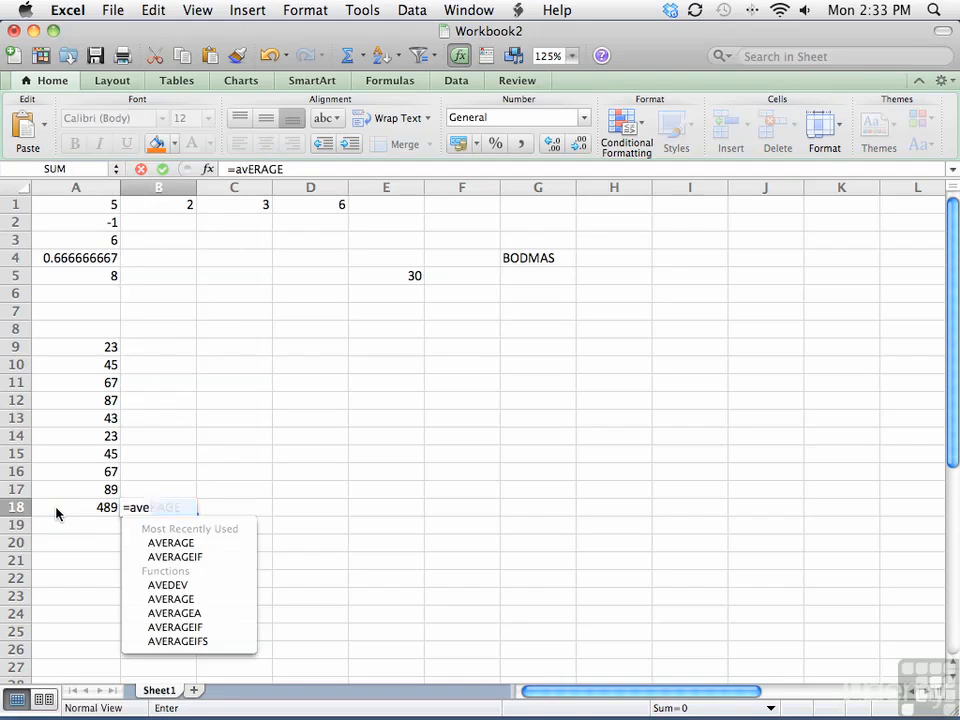
text(rage()
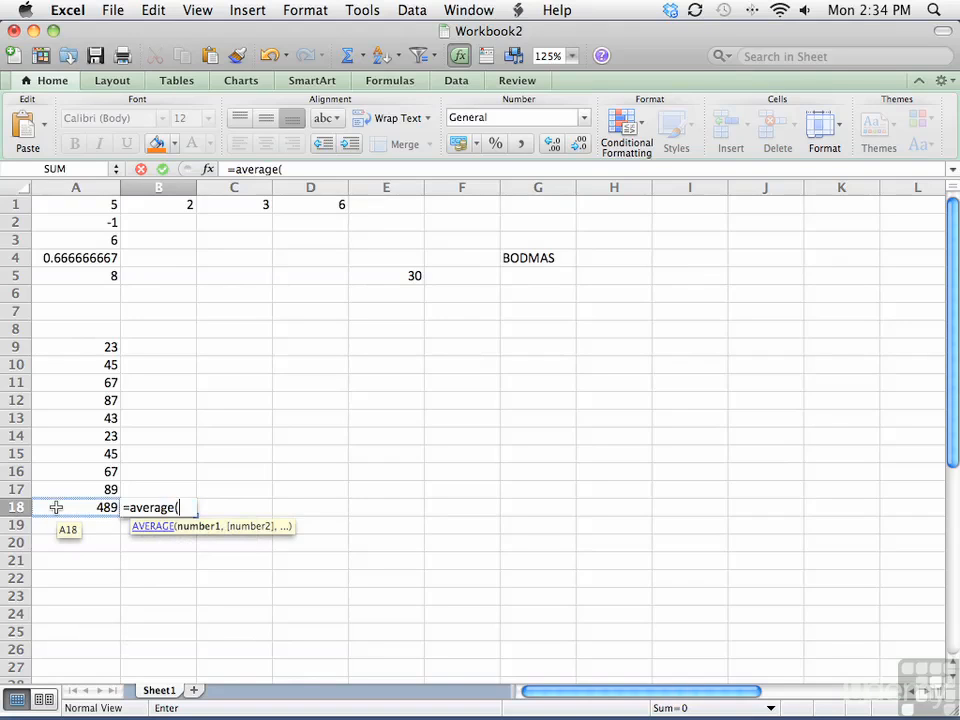
drag(107, 345, 105, 490)
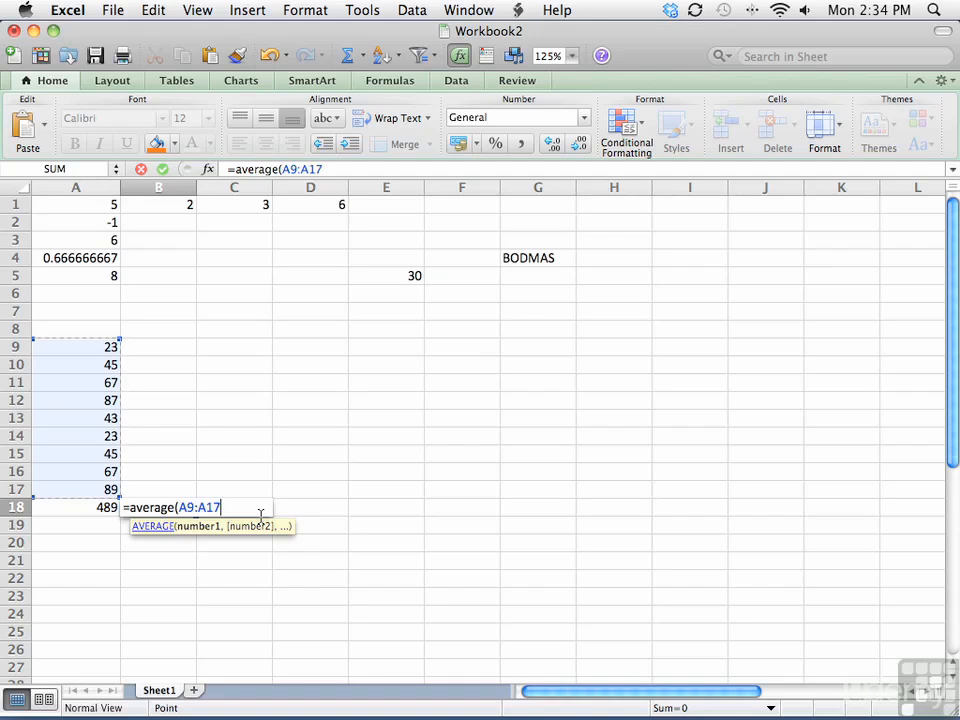
key(Return)
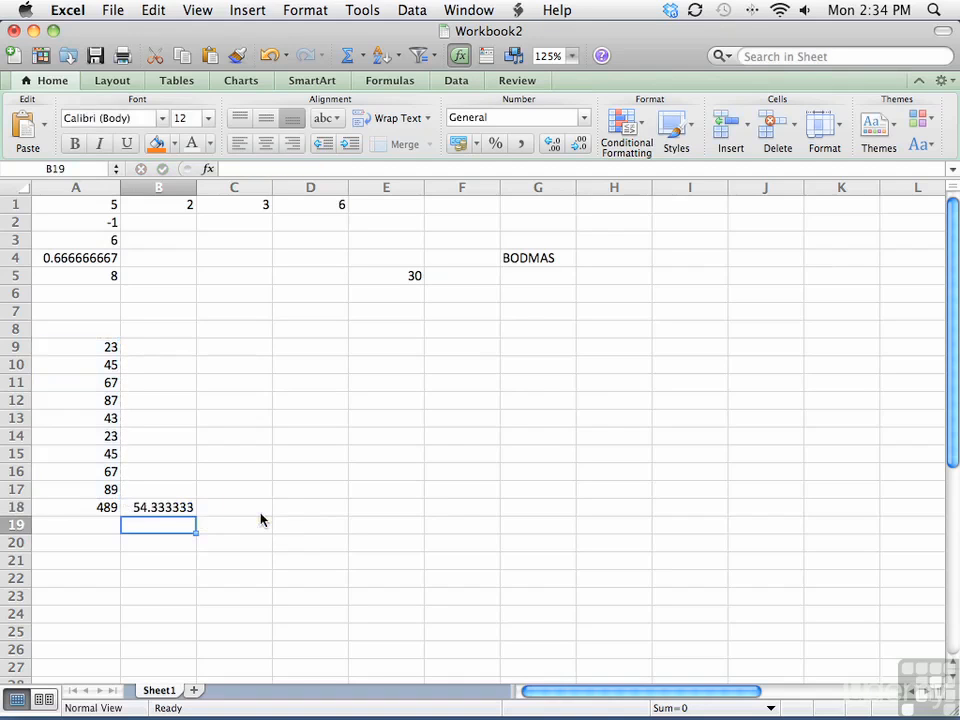
- Examine the AVERAGE formula in cell B18 and the range it references, without changing it
key(Up)
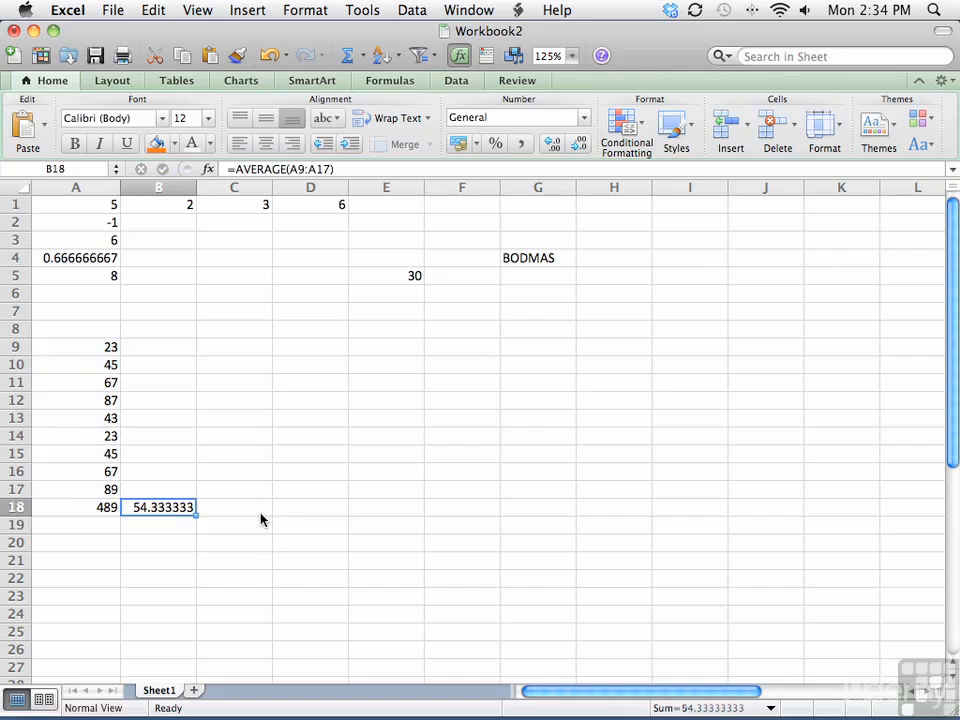
double_click(166, 512)
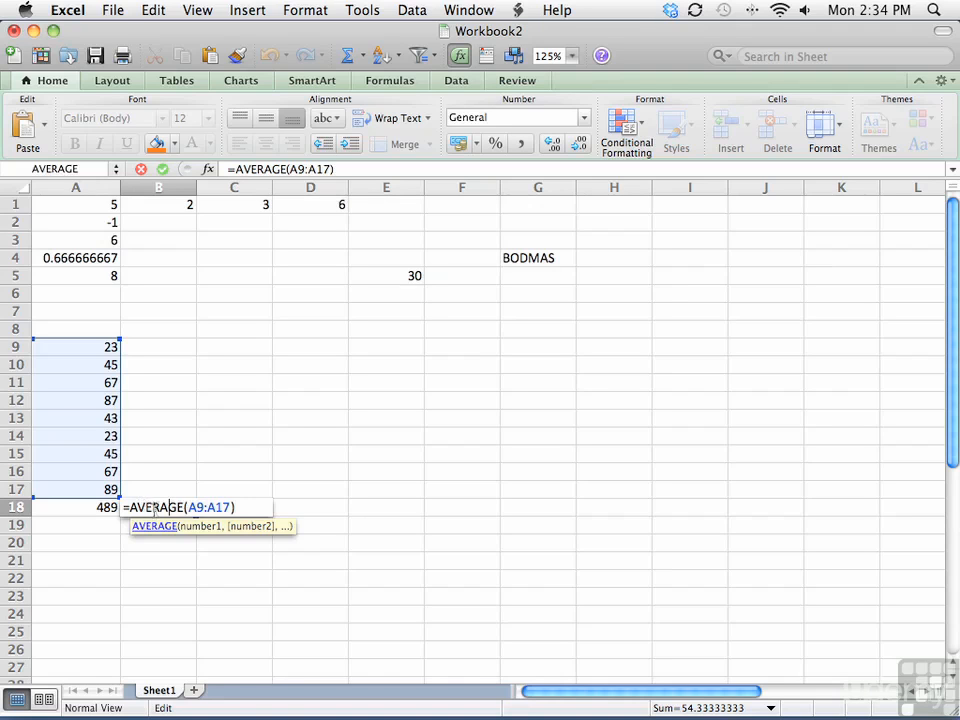
click(242, 508)
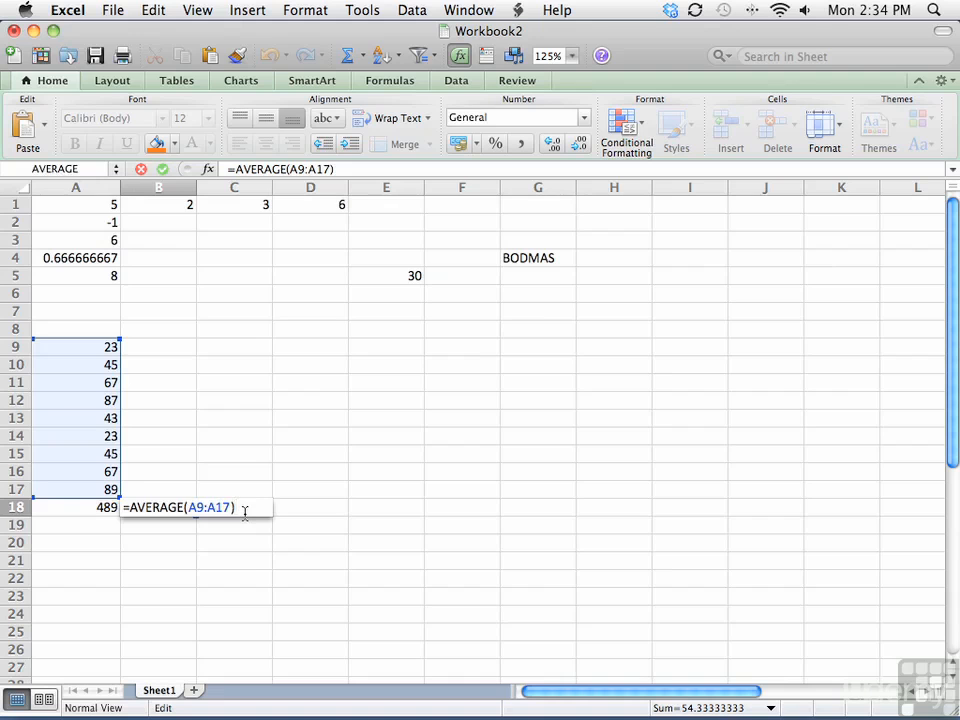
key(Return)
- Examine the SUM formula in cell A18 and its highlighted range, leaving it as it is
key(Up)
key(Left)
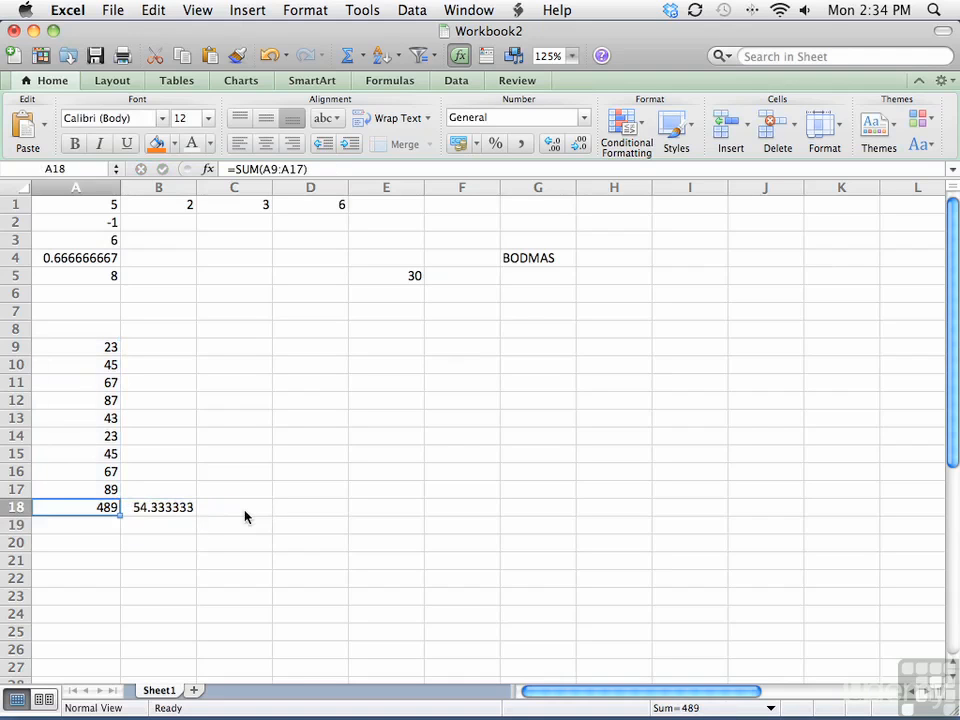
double_click(100, 507)
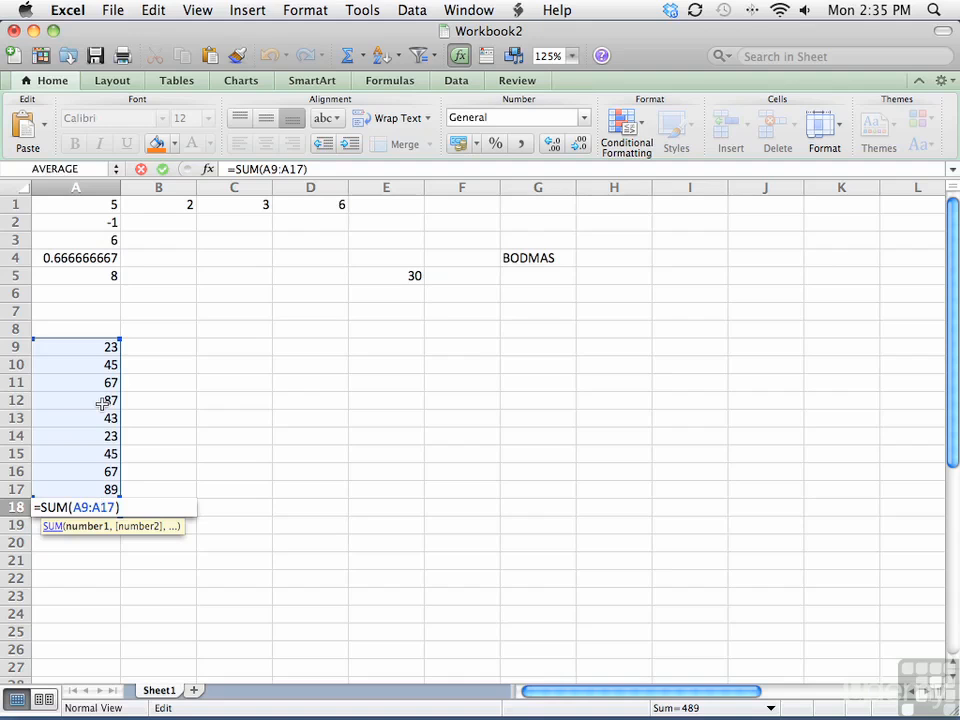
key(Return)
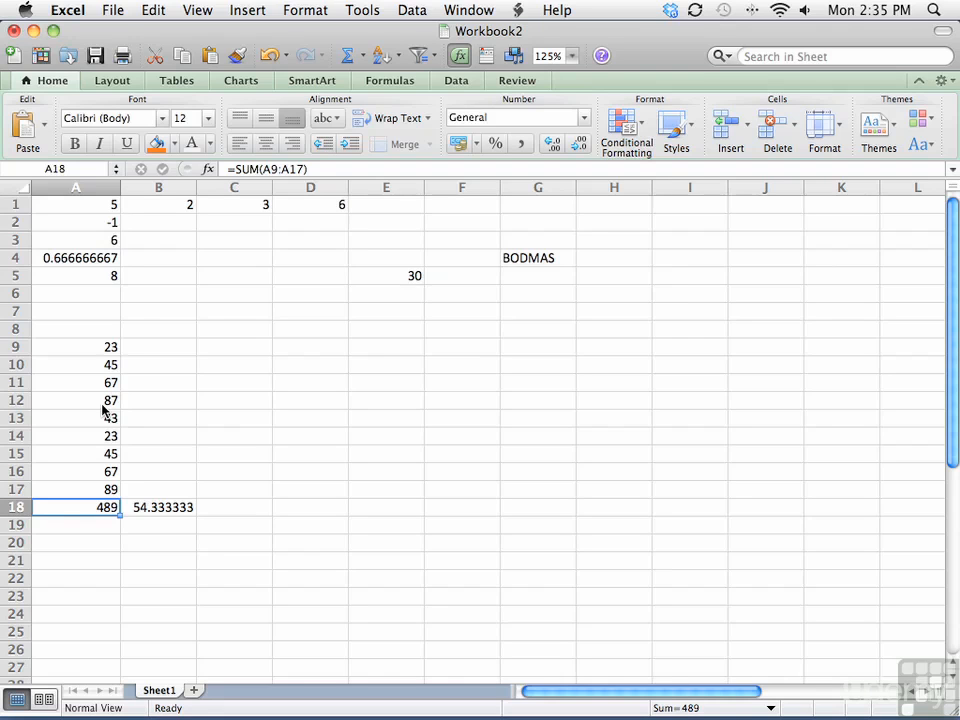
- Review the addition, subtraction, multiplication, division and power formulas in cells A1 through A5, without changing them
click(88, 208)
text(=B1+C1)
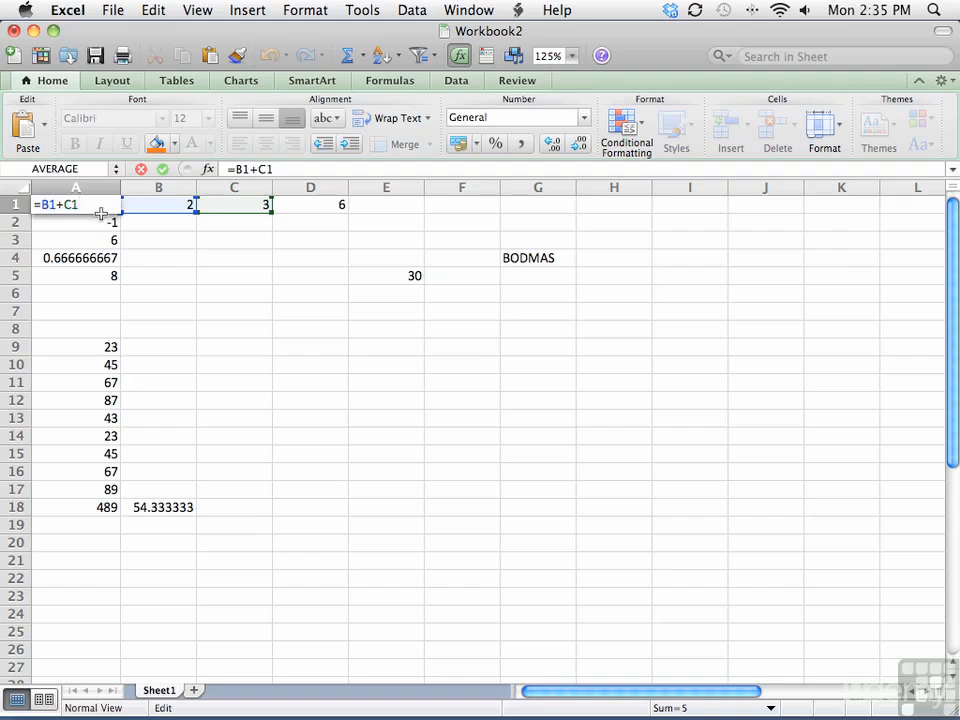
key(Return)
text(=B1-C1)
key(Return)
text(=B1*C1)
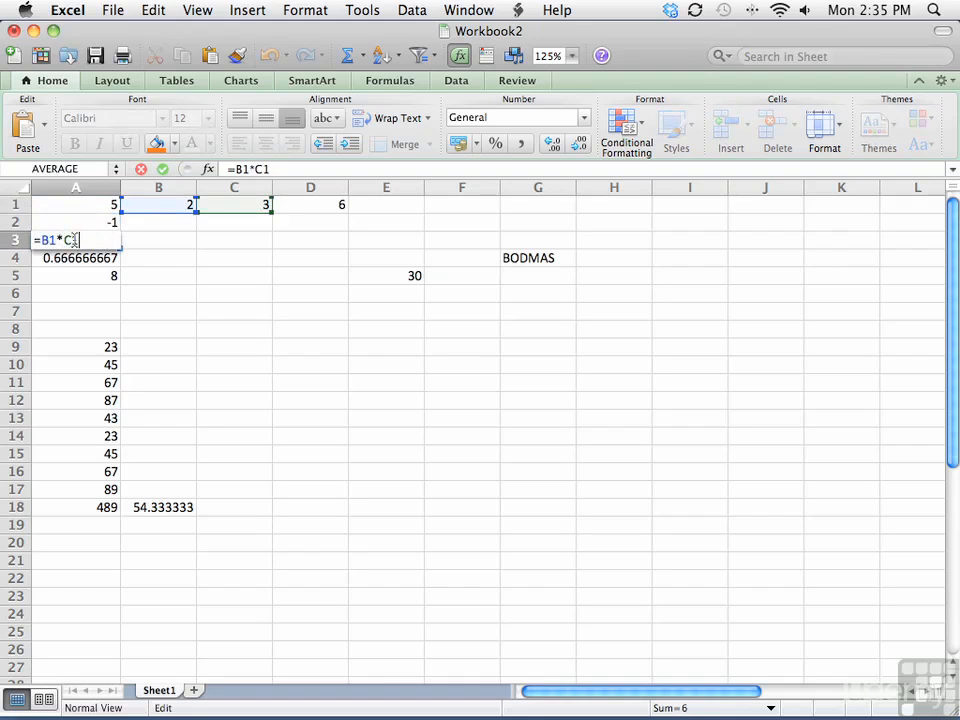
key(Return)
double_click(72, 258)
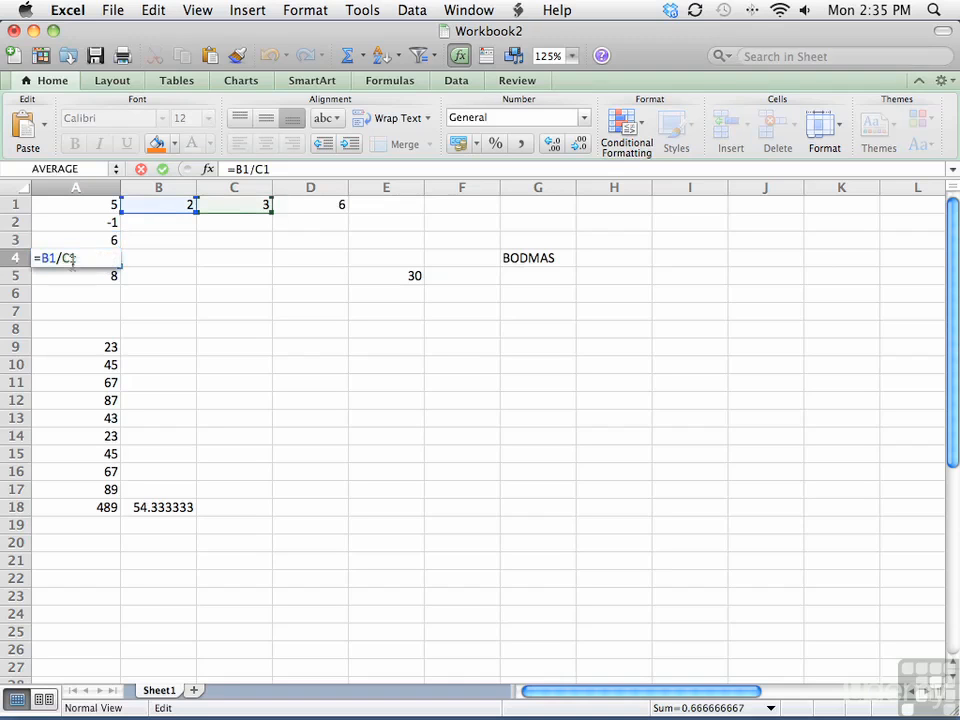
key(Escape)
double_click(70, 277)
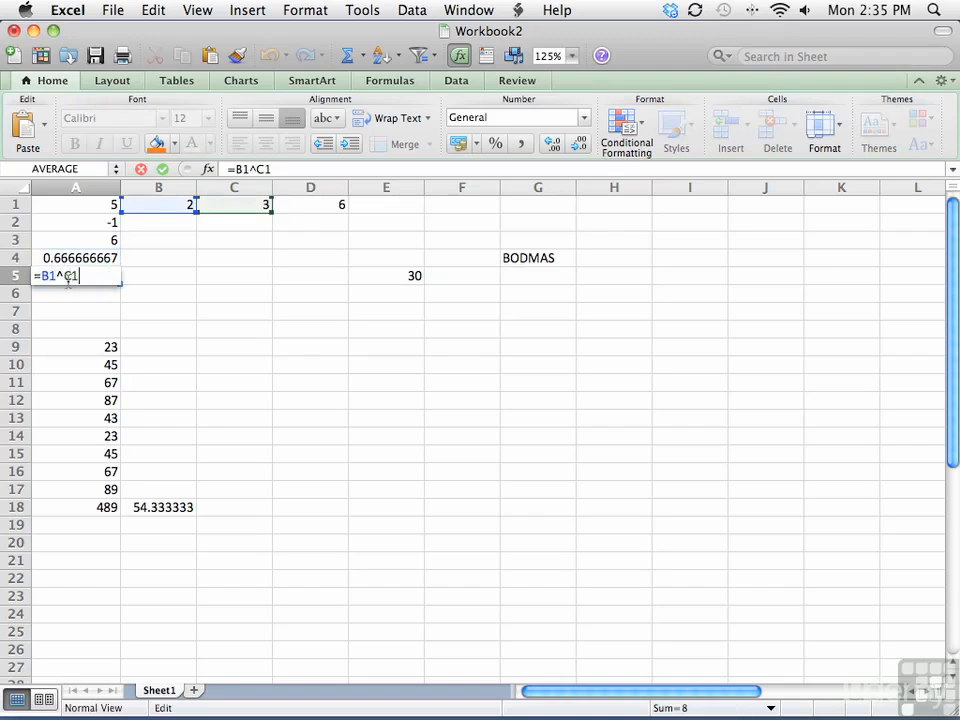
key(Escape)
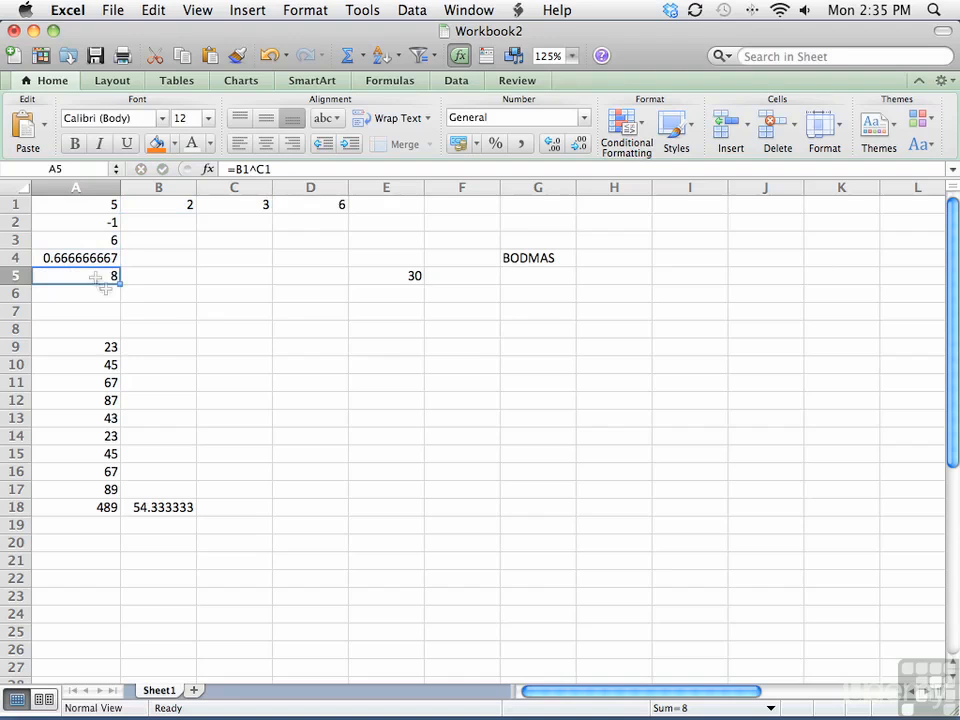
- Review the parenthesised formula in cell E5 and the SUM formula in cell A18, without editing either
click(400, 275)
double_click(405, 275)
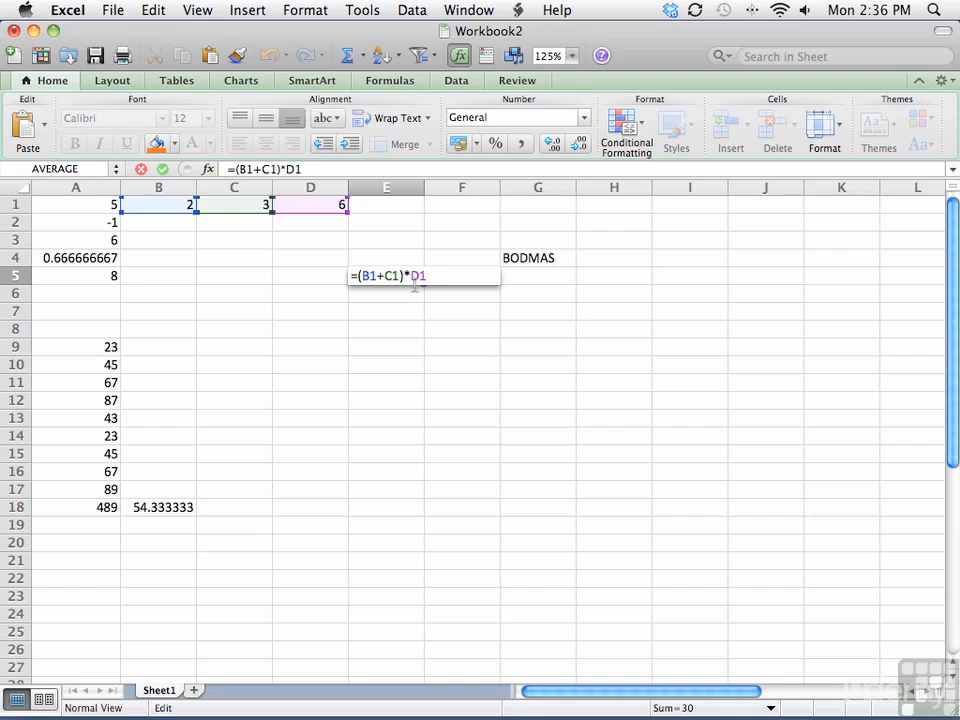
key(Return)
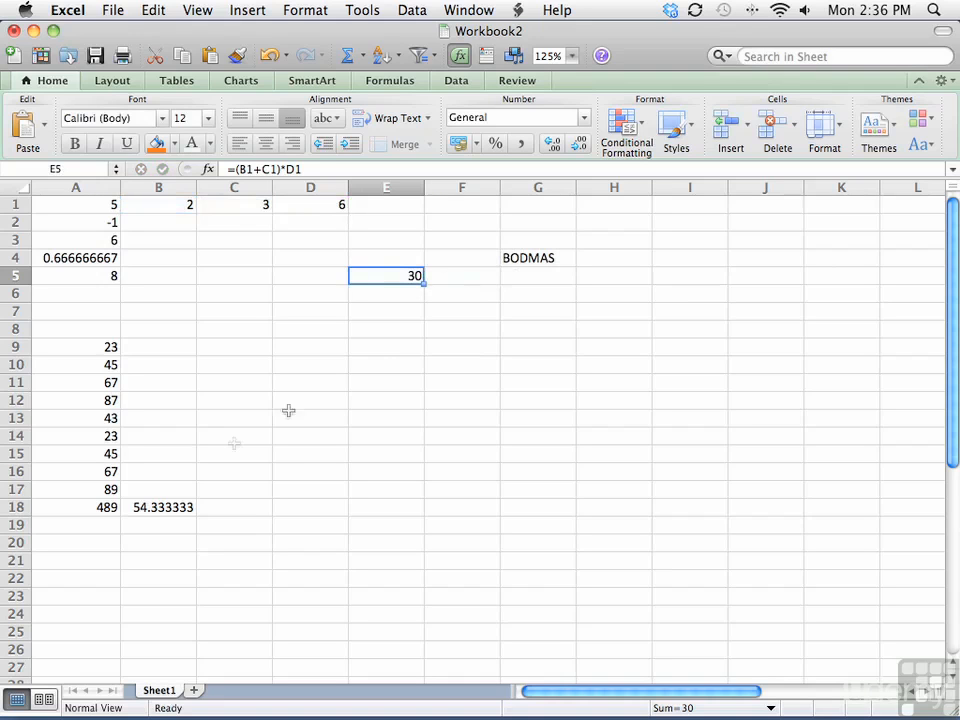
double_click(97, 507)
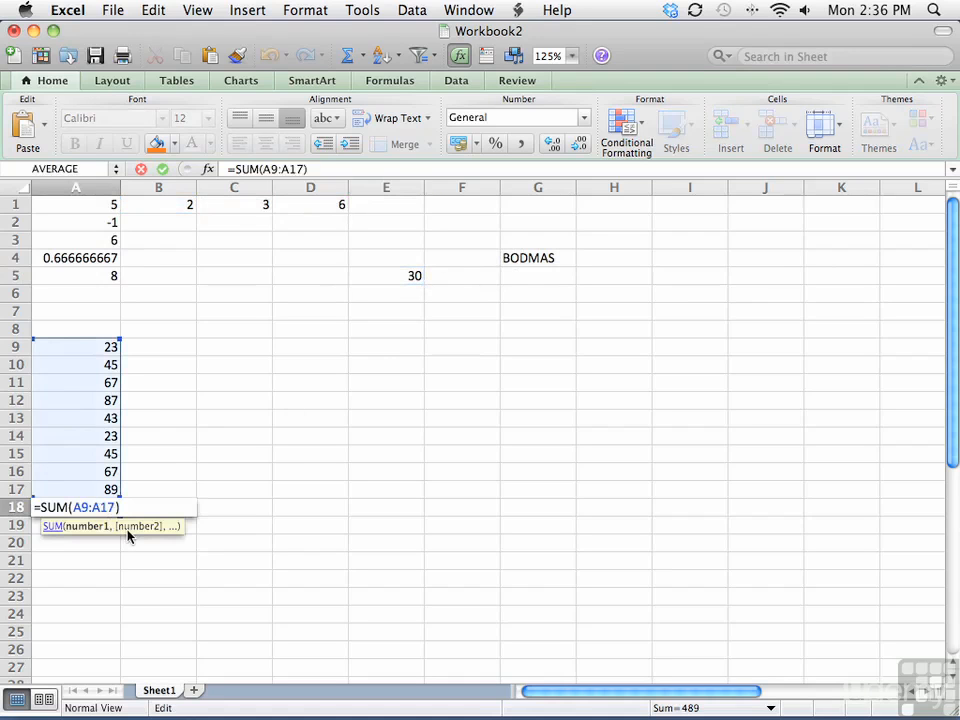